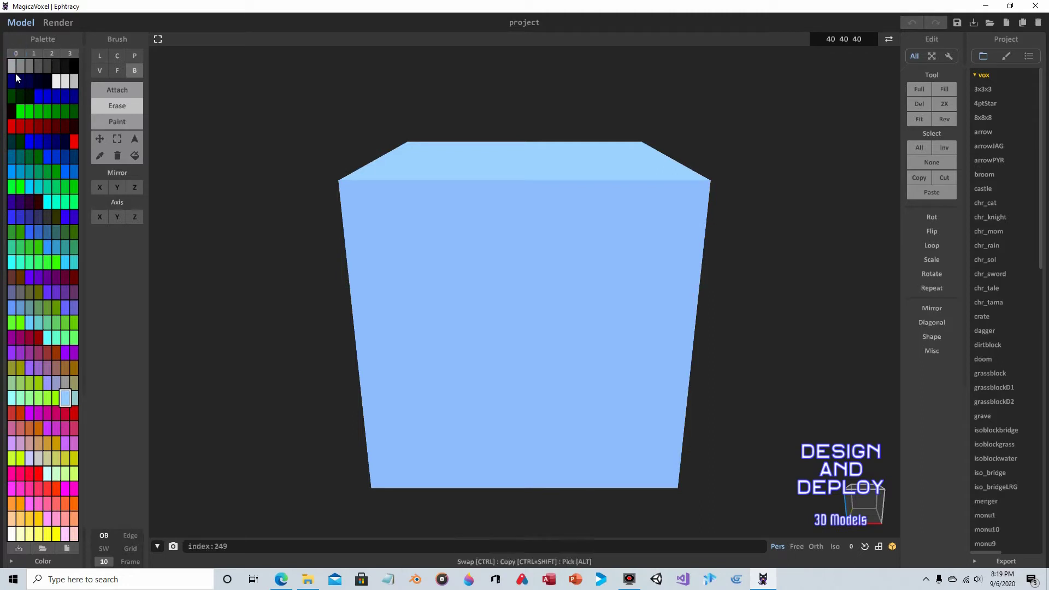
- Preview the preset palettes 0 to 3 on the cube, ending on palette 0
{"action": "left_click", "coordinate": [32, 52]}
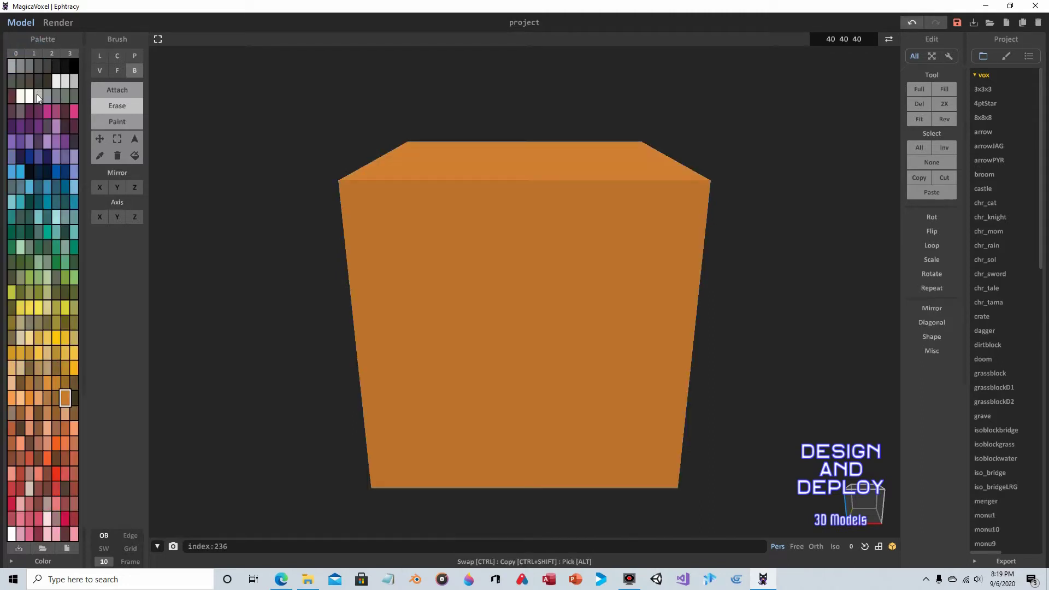
{"action": "left_click", "coordinate": [52, 53]}
{"action": "left_click", "coordinate": [70, 52]}
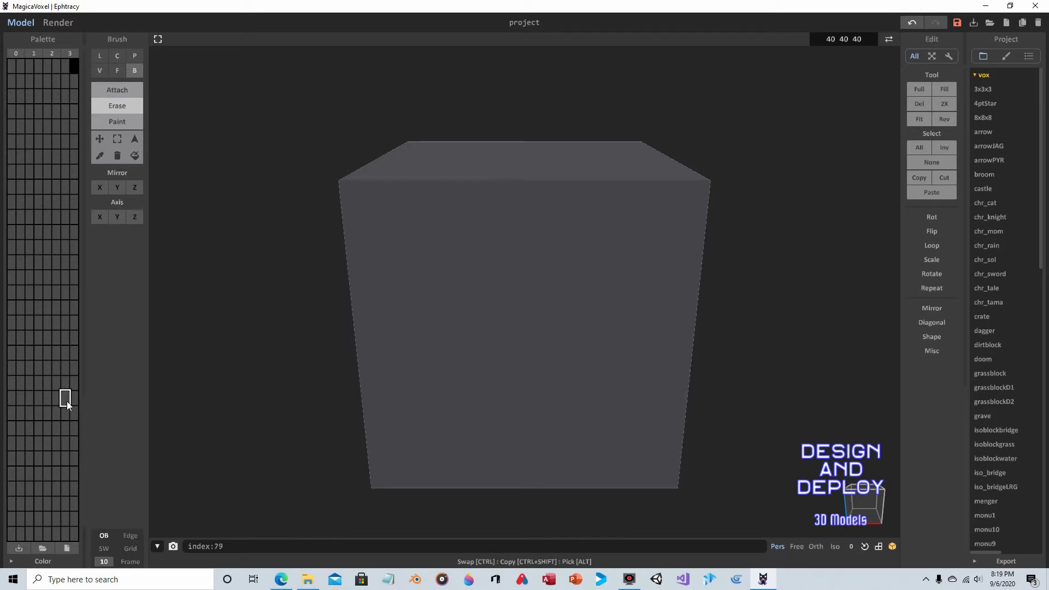
{"action": "left_click", "coordinate": [16, 53]}
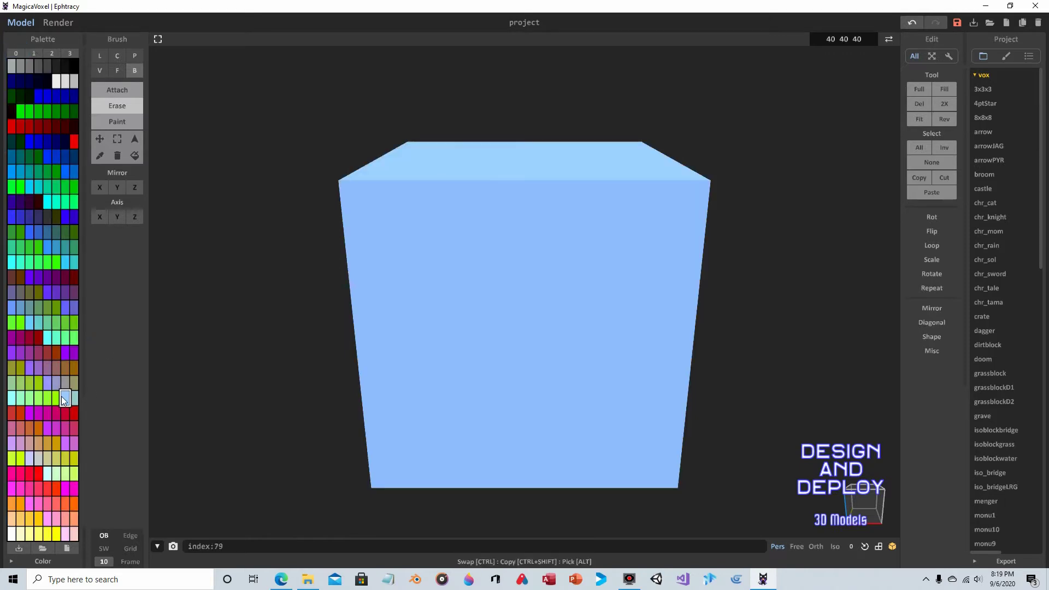
{"action": "left_click", "coordinate": [34, 53]}
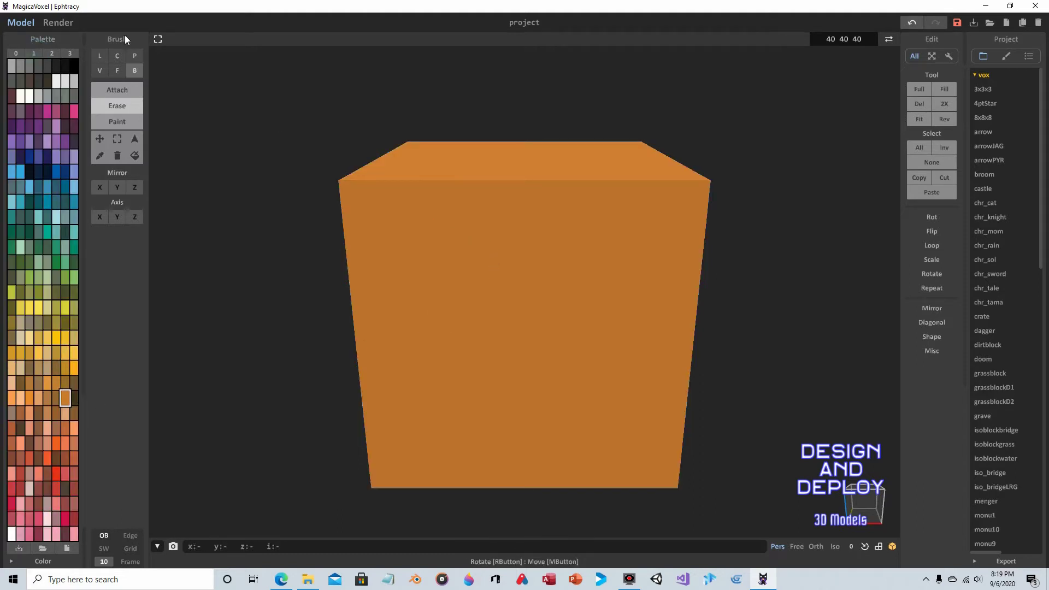
{"action": "left_click", "coordinate": [16, 53]}
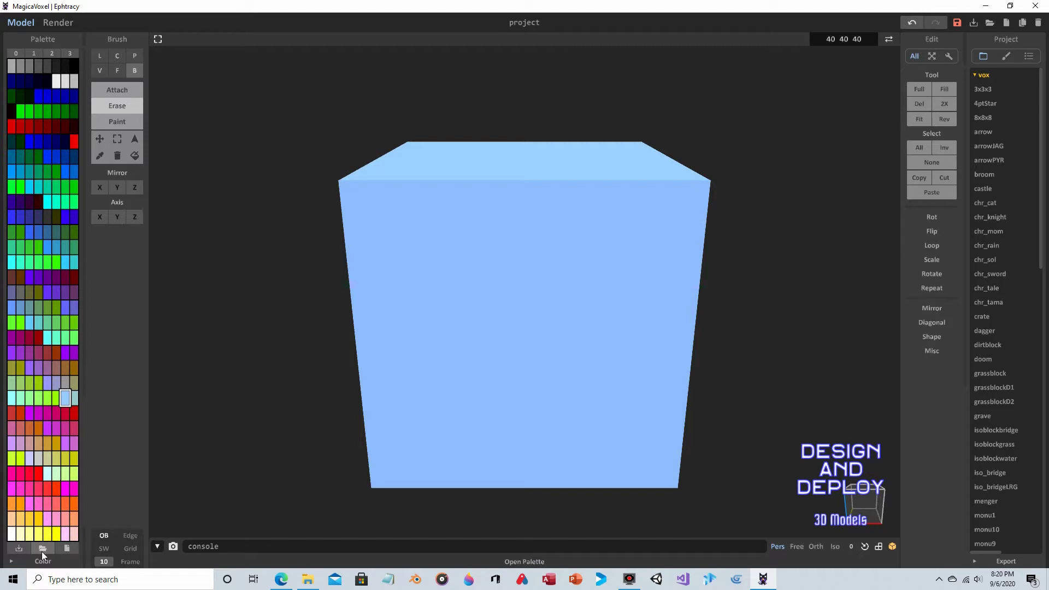
- Start a blank palette and set the fifth swatch of its second row to RGB 255 0 0
{"action": "left_click", "coordinate": [66, 548]}
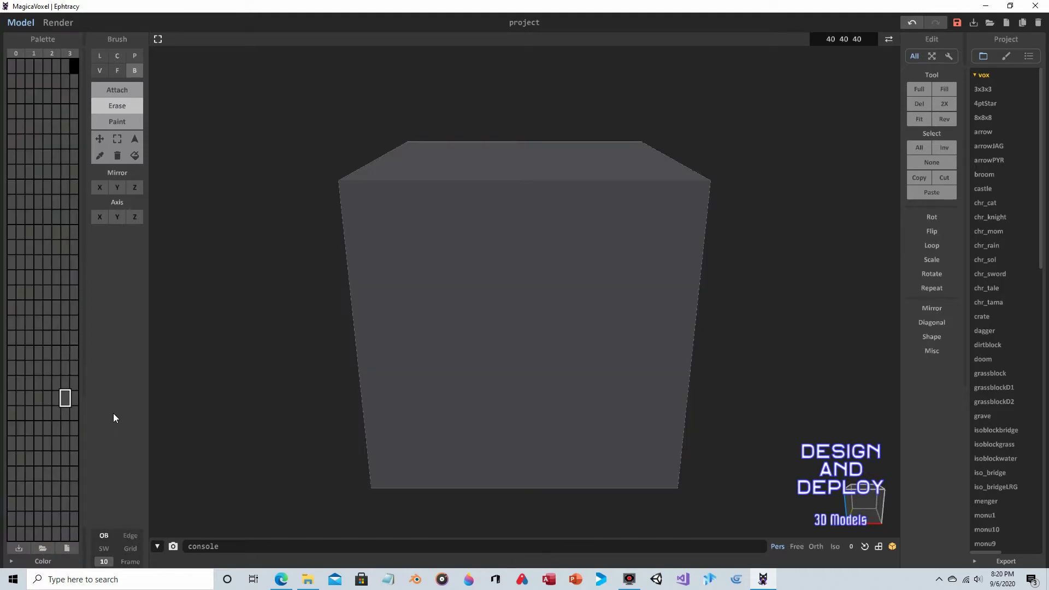
{"action": "left_click", "coordinate": [48, 82]}
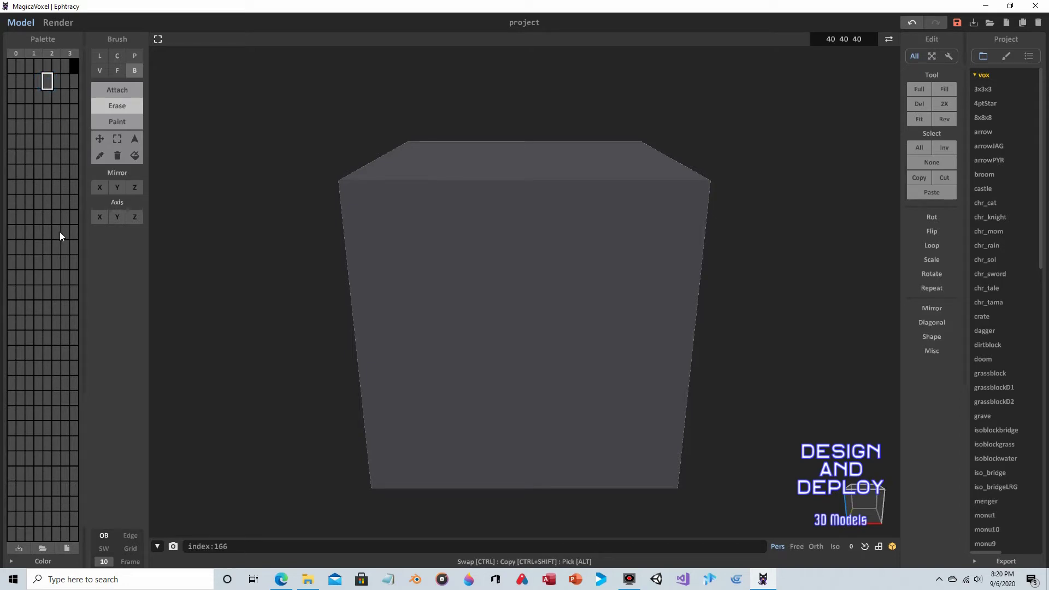
{"action": "left_click", "coordinate": [42, 560]}
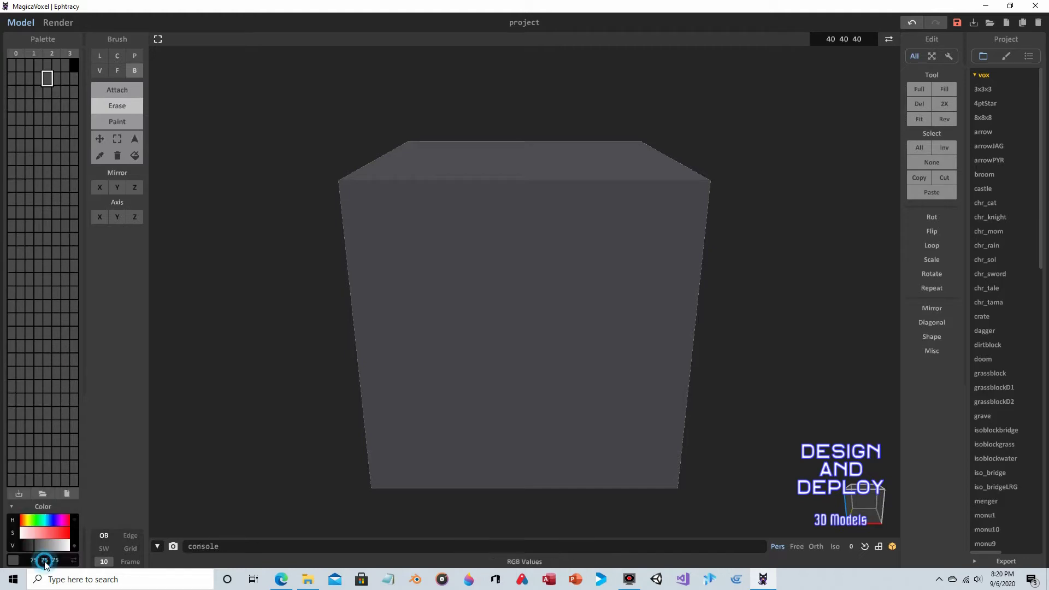
{"action": "left_click", "coordinate": [22, 520]}
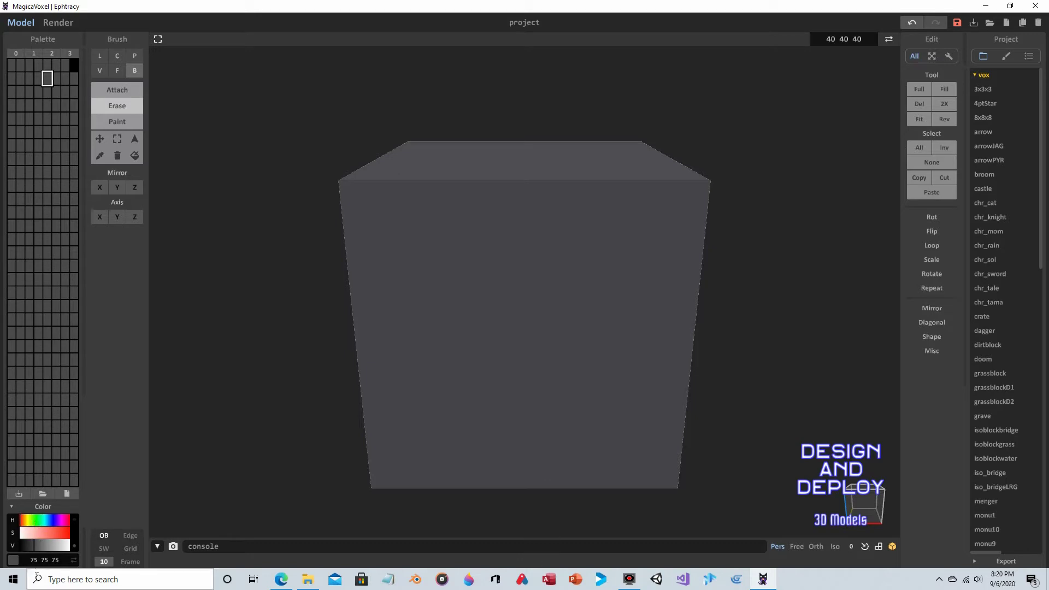
{"action": "left_click", "coordinate": [30, 560]}
{"action": "left_click_drag", "start_coordinate": [46, 561], "coordinate": [65, 562]}
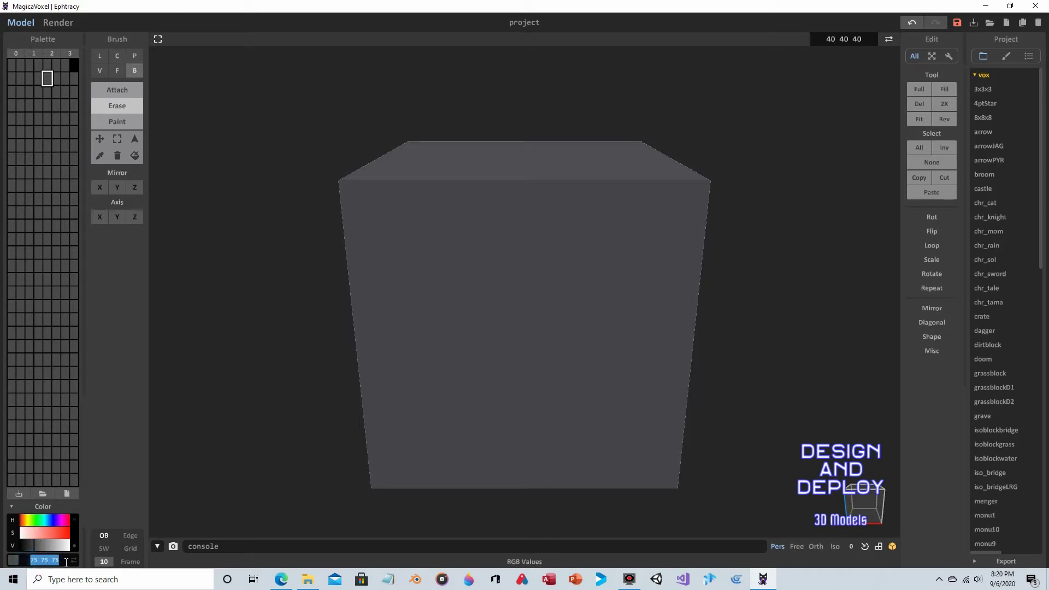
{"action": "type", "text": "255 0 0"}
{"action": "key", "text": "Return"}
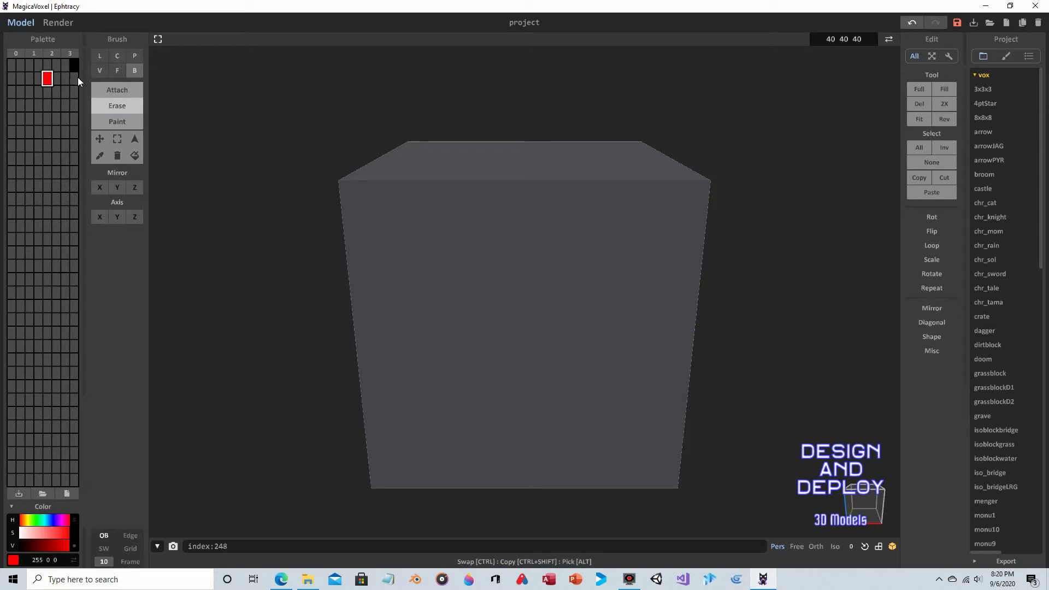
- Copy the red swatch's color into the empty cell just after it
{"action": "right_click", "coordinate": [47, 80]}
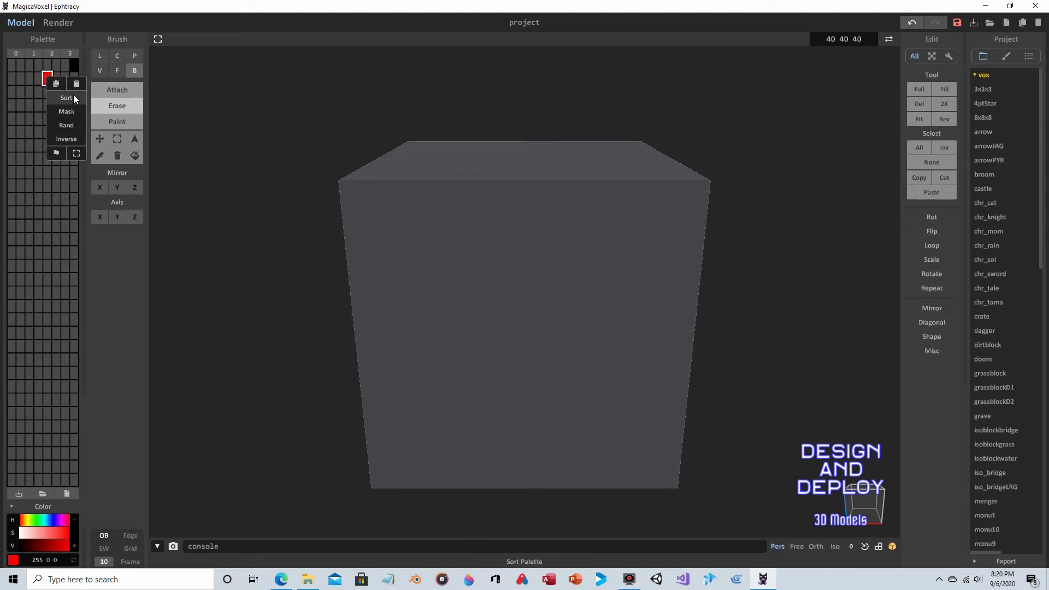
{"action": "left_click", "coordinate": [58, 79]}
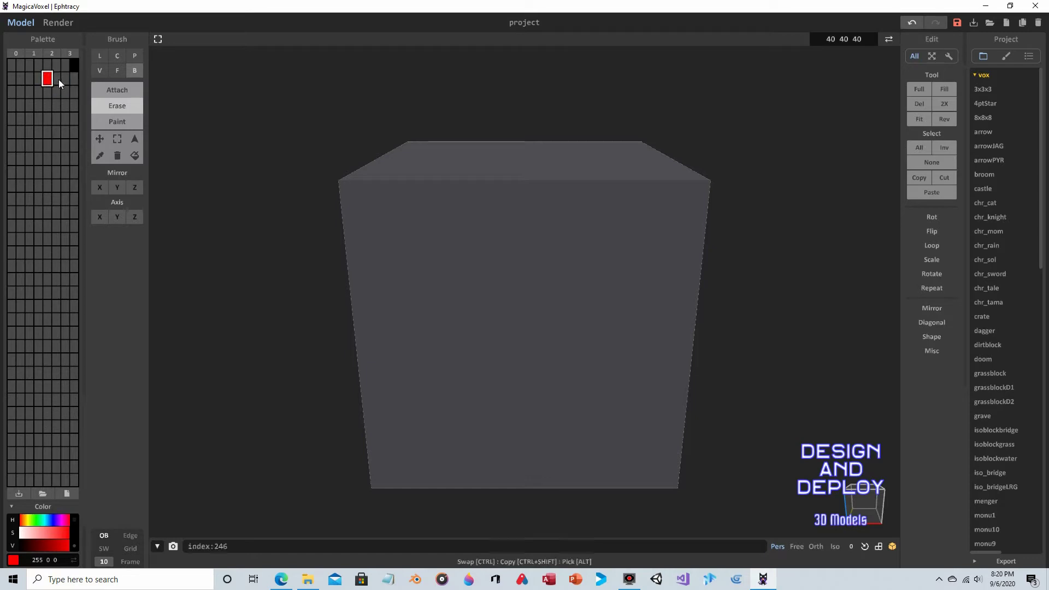
{"action": "left_click", "coordinate": [59, 79]}
{"action": "right_click", "coordinate": [59, 81]}
{"action": "left_click", "coordinate": [87, 86]}
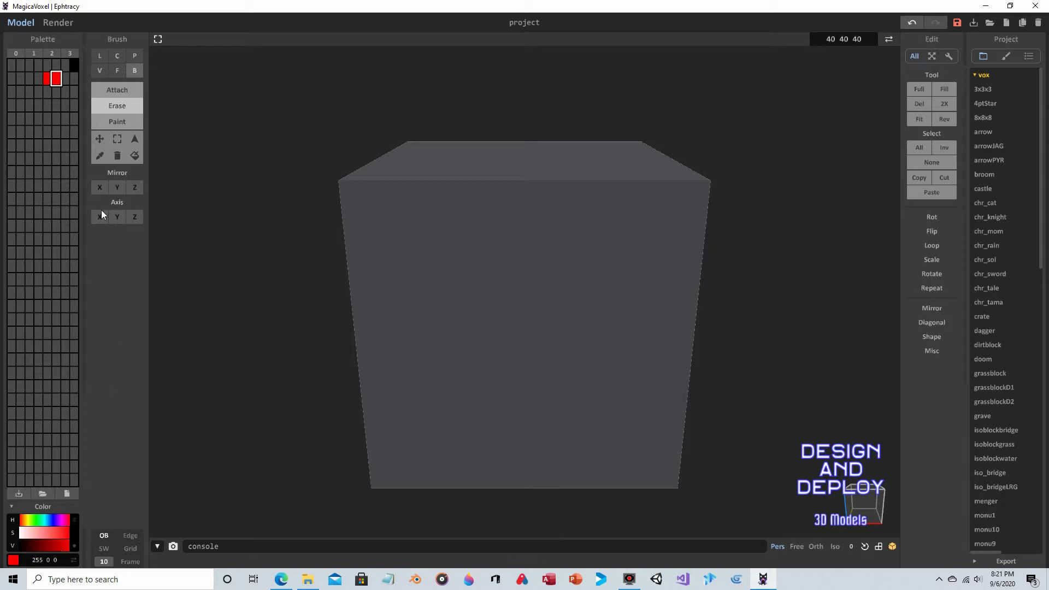
- Paint a large red box over most of the cube's front face using the original red swatch
{"action": "left_click", "coordinate": [47, 80]}
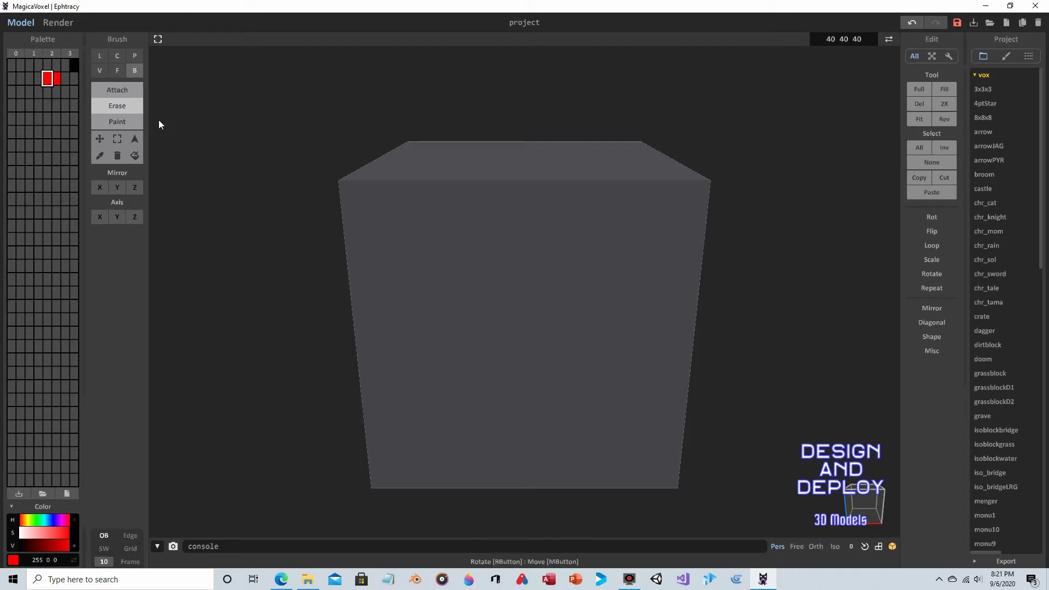
{"action": "left_click", "coordinate": [135, 70]}
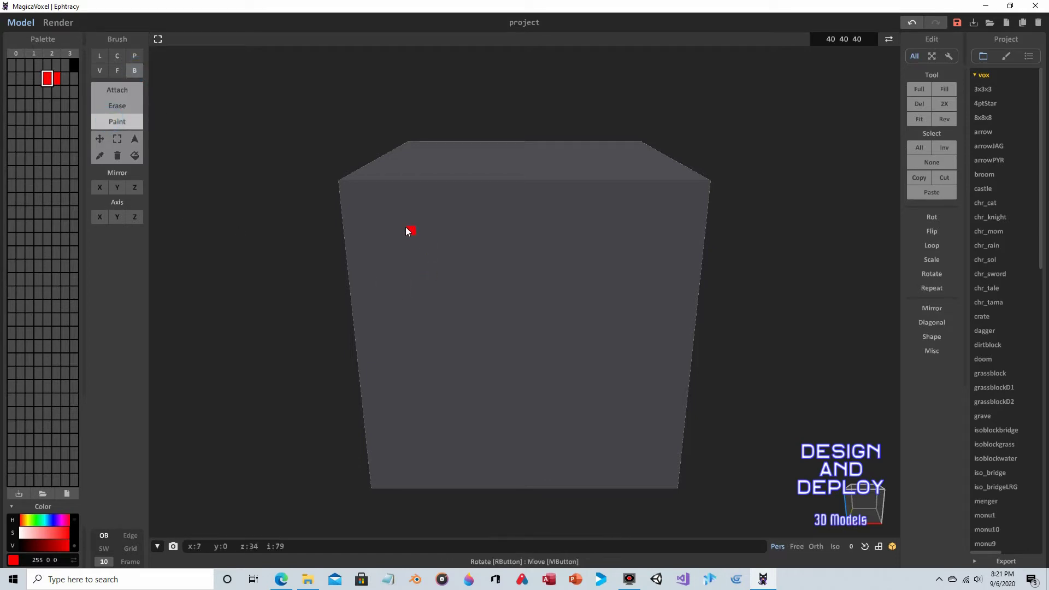
{"action": "left_click_drag", "start_coordinate": [378, 203], "coordinate": [652, 470]}
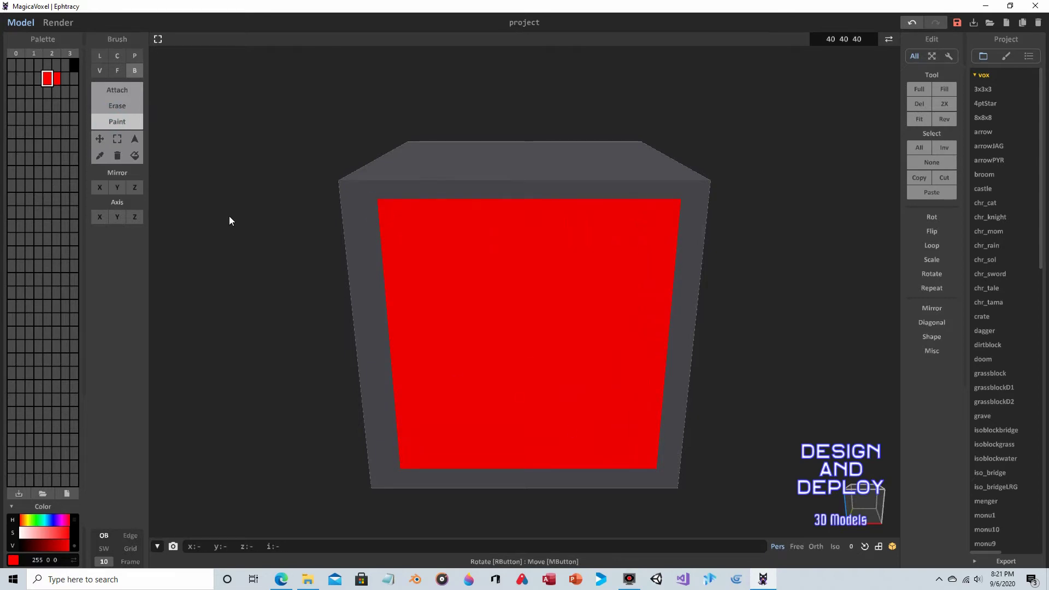
- Darken the duplicate red swatch to RGB 185 0 0 and paint a slightly smaller box inside the red area
{"action": "left_click", "coordinate": [58, 80]}
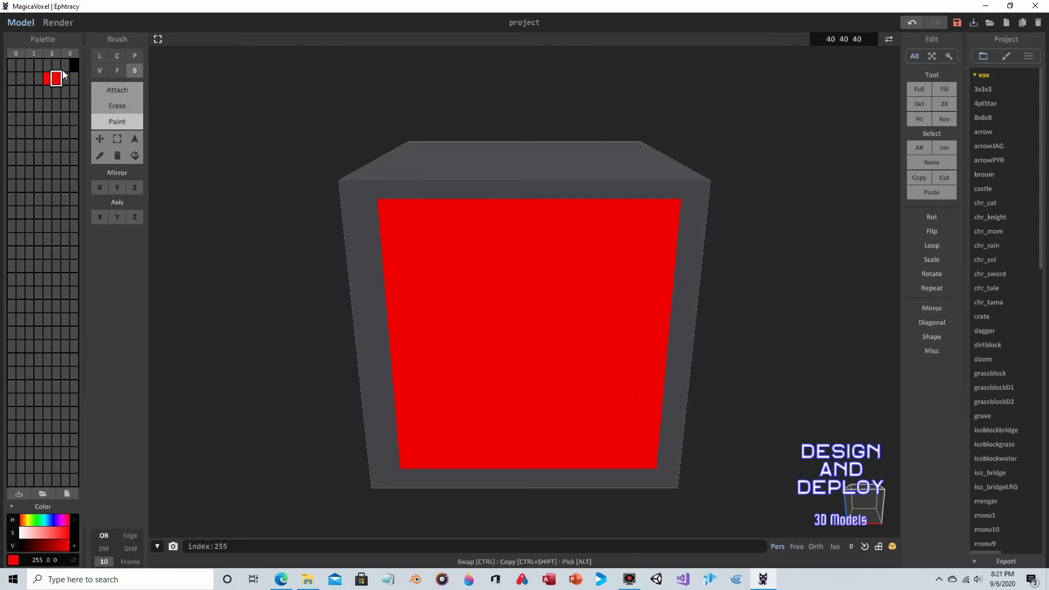
{"action": "left_click", "coordinate": [56, 545]}
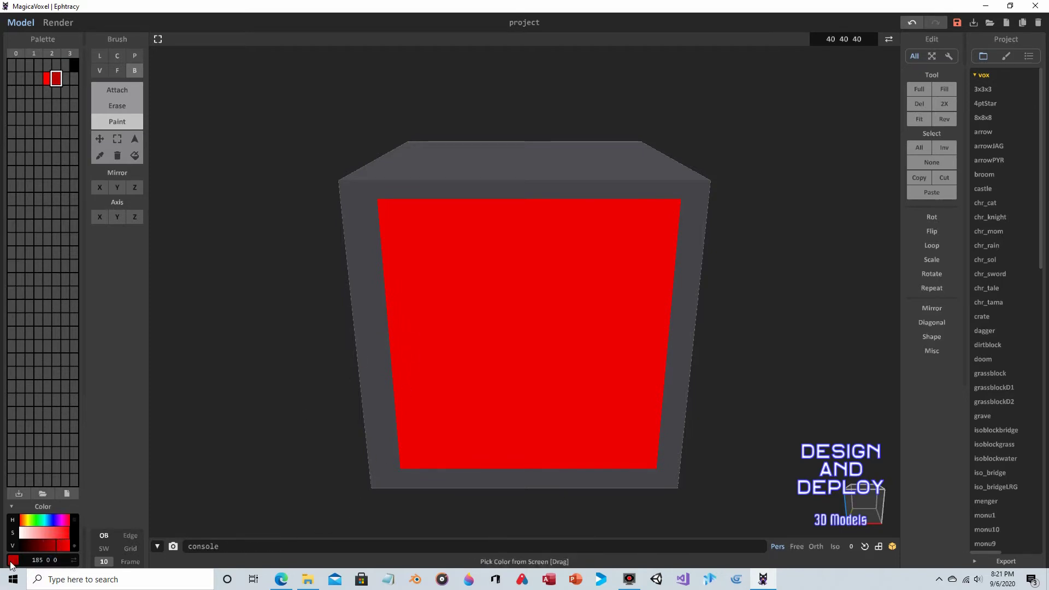
{"action": "mouse_move", "coordinate": [413, 226]}
{"action": "left_mouse_down"}
{"action": "mouse_move", "coordinate": [561, 367]}
{"action": "mouse_move", "coordinate": [637, 461]}
{"action": "left_mouse_up"}
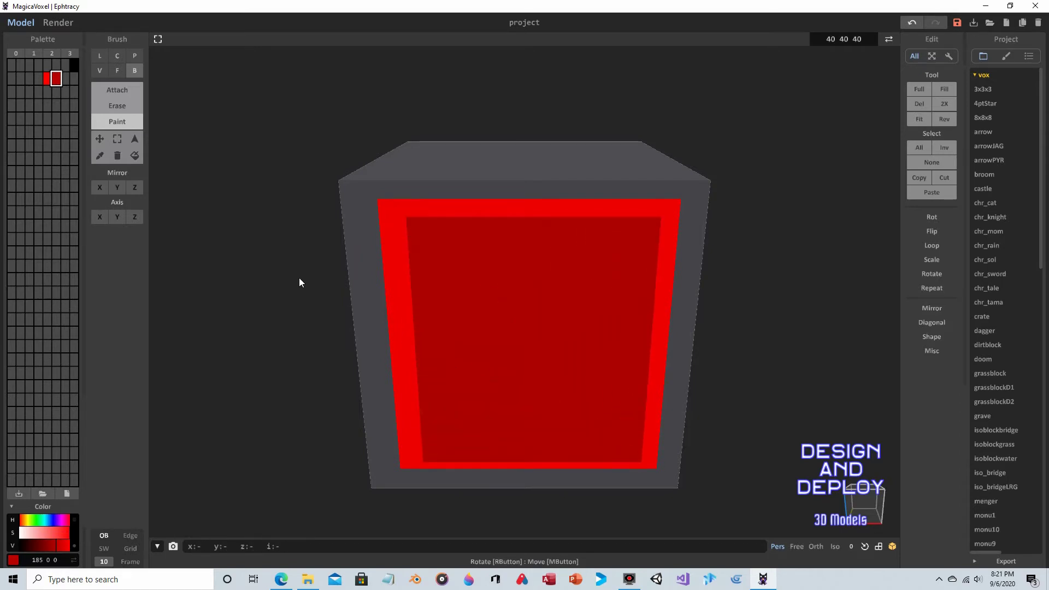
- Copy the dark red into the next cell, darkened to RGB 124 0 0, and paint a smaller box inside the previous one
{"action": "right_click", "coordinate": [56, 79]}
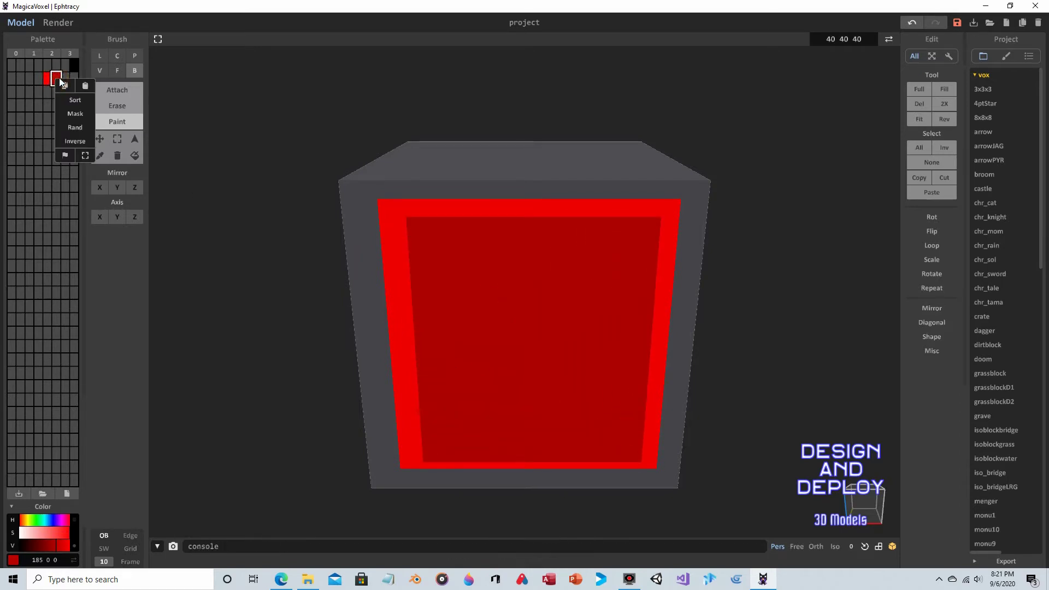
{"action": "left_click", "coordinate": [60, 80]}
{"action": "right_click", "coordinate": [67, 77]}
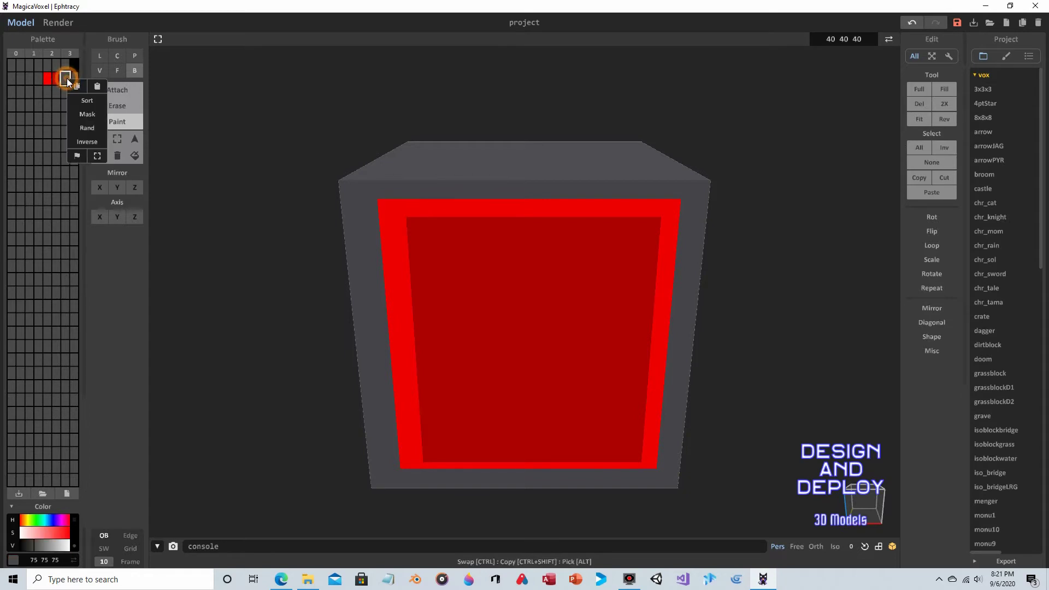
{"action": "left_click", "coordinate": [97, 84]}
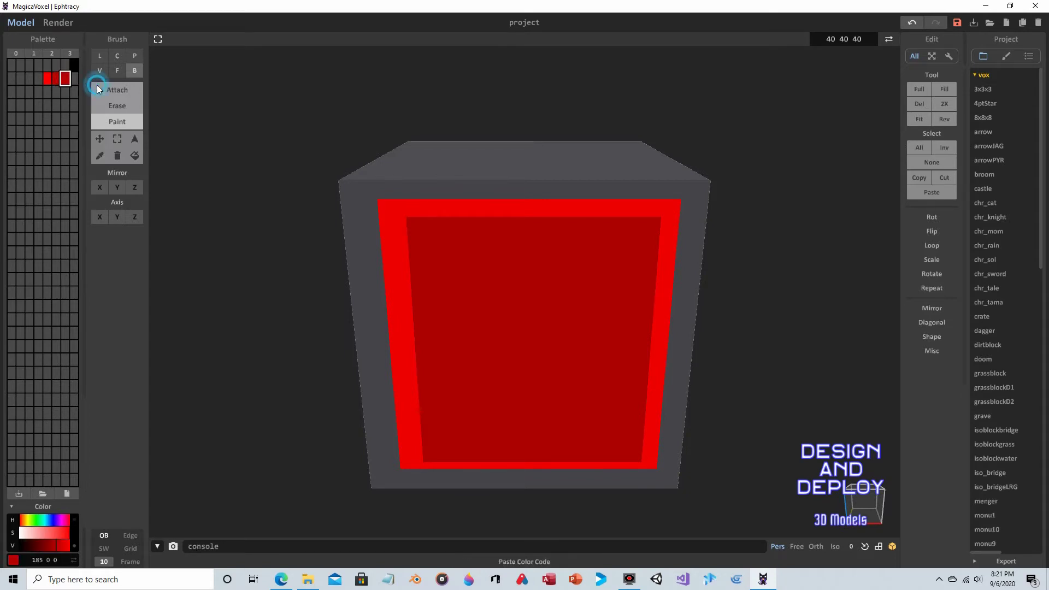
{"action": "left_click", "coordinate": [44, 545]}
{"action": "mouse_move", "coordinate": [426, 254]}
{"action": "left_mouse_down"}
{"action": "mouse_move", "coordinate": [599, 428]}
{"action": "mouse_move", "coordinate": [641, 448]}
{"action": "left_mouse_up"}
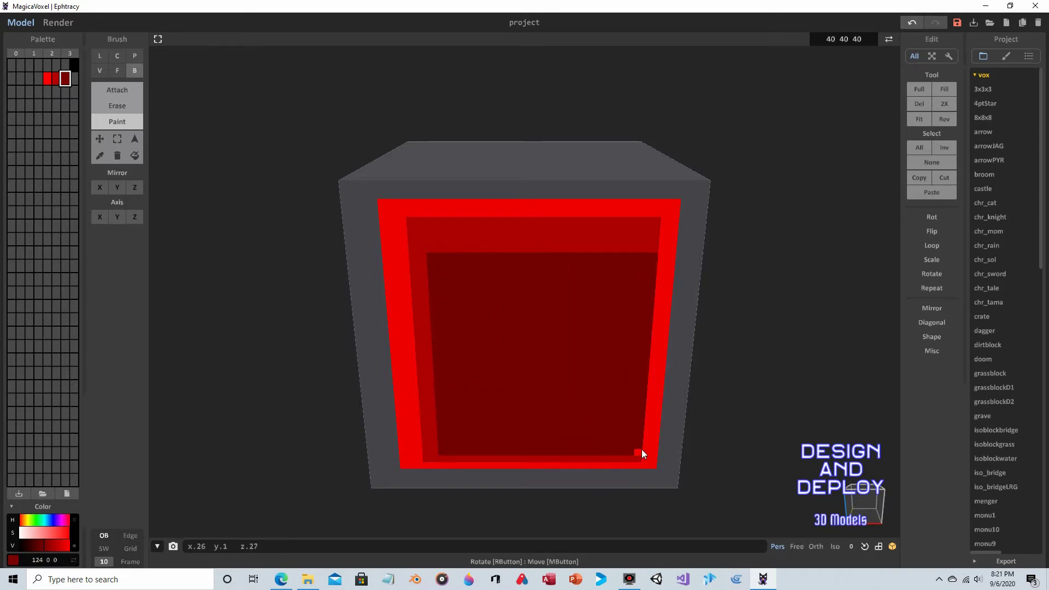
- Copy that darker red into the row's last cell, darkened to RGB 72 0 0, and paint an overlapping box on the front face
{"action": "right_click", "coordinate": [67, 79]}
{"action": "left_click", "coordinate": [73, 78]}
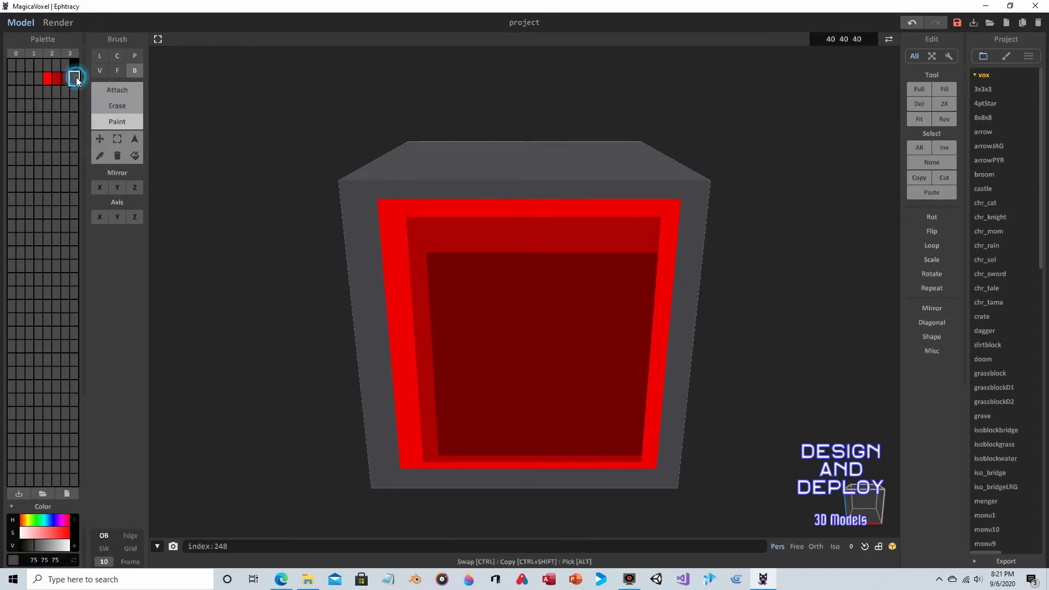
{"action": "right_click", "coordinate": [75, 80]}
{"action": "left_click", "coordinate": [106, 86]}
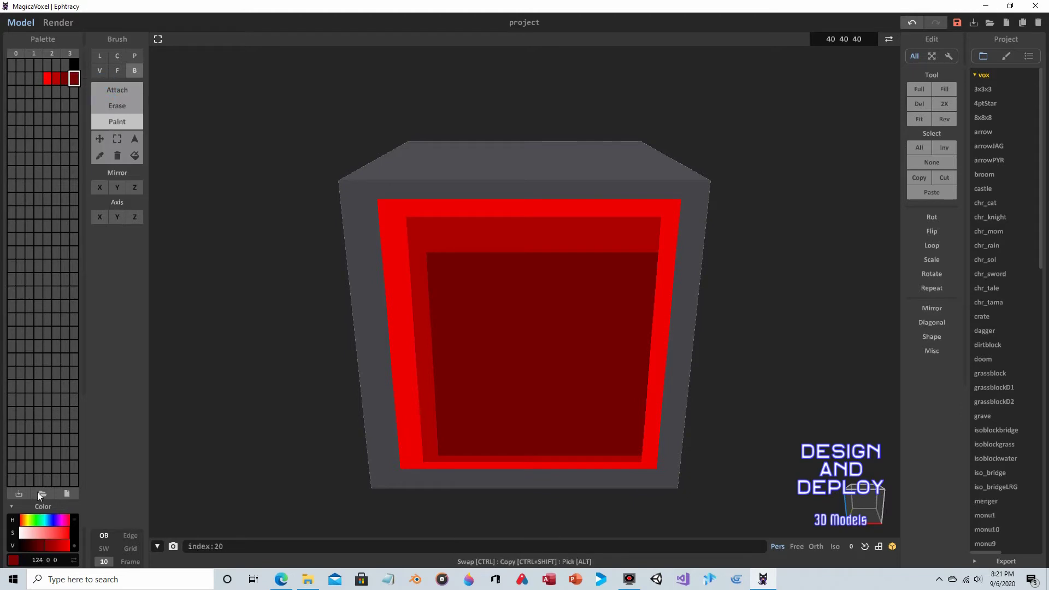
{"action": "left_click", "coordinate": [34, 548]}
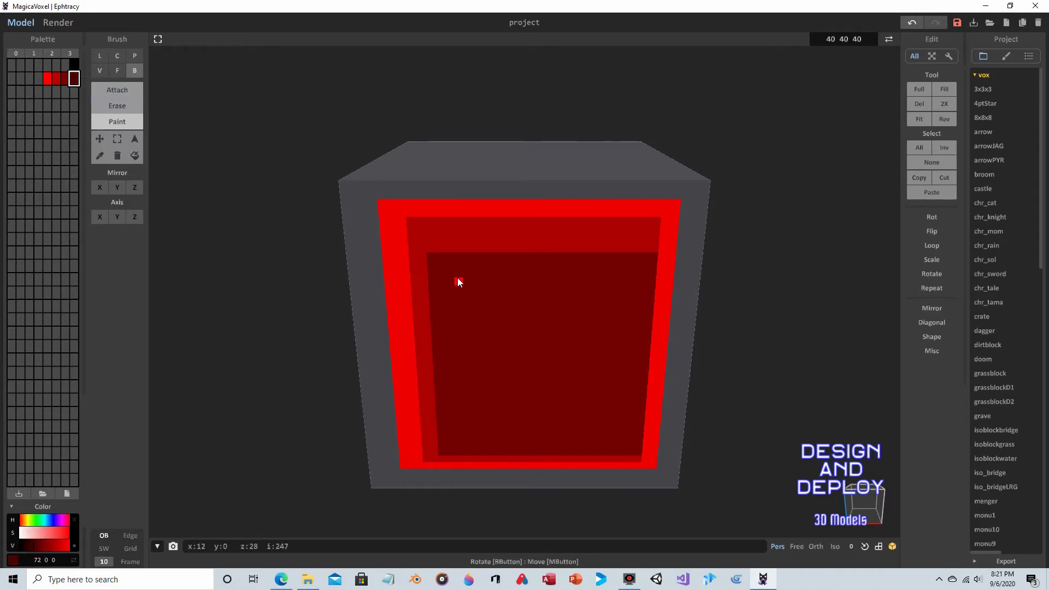
{"action": "left_click_drag", "start_coordinate": [456, 274], "coordinate": [646, 461]}
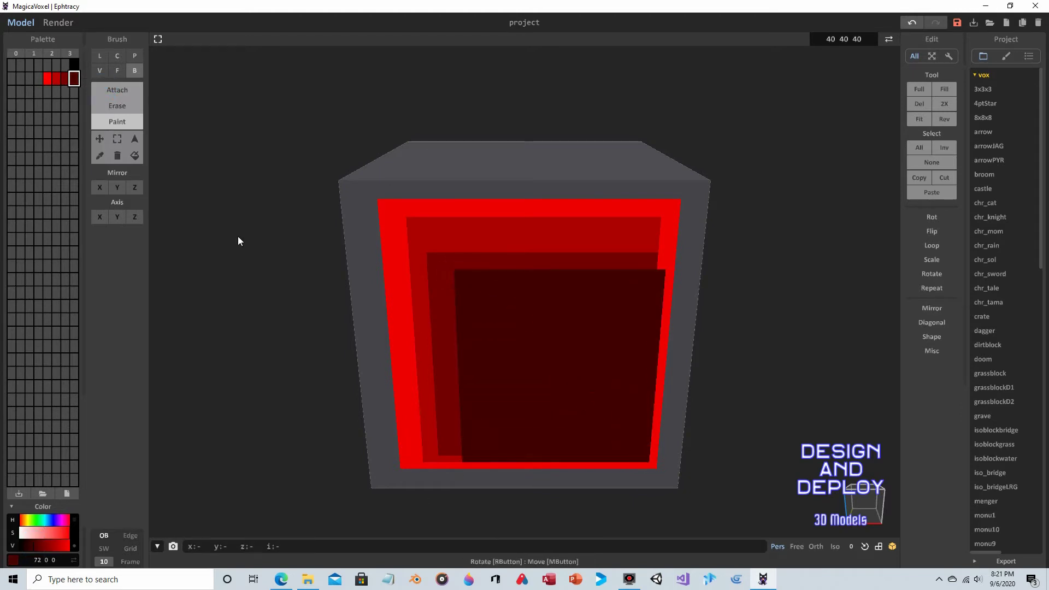
- Copy the original bright red into the cell before it, lightened to RGB 255 34 34, and paint a box over the darker ones
{"action": "left_click", "coordinate": [48, 77]}
{"action": "right_click", "coordinate": [47, 76]}
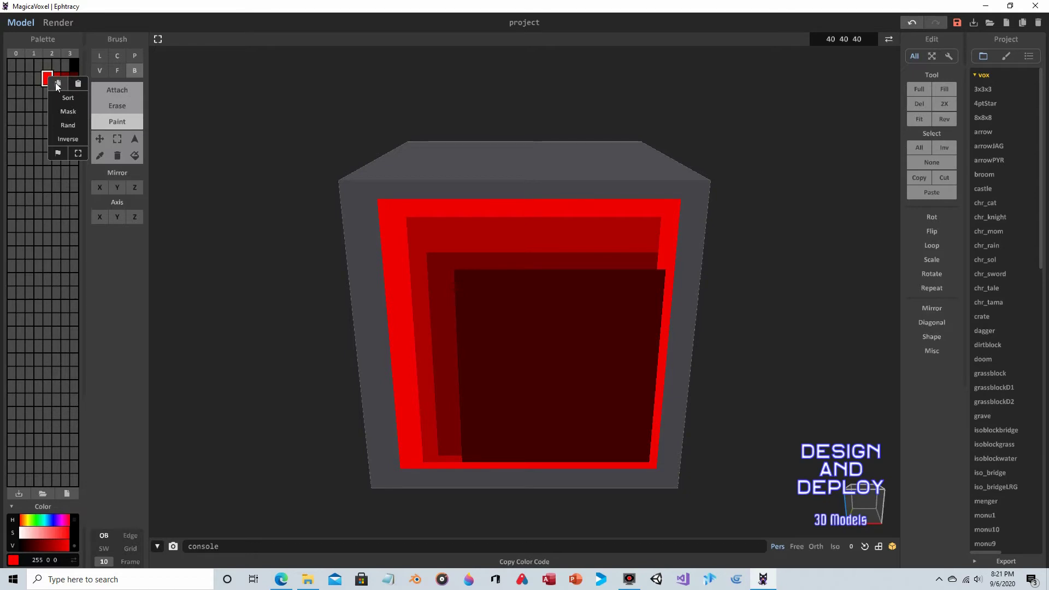
{"action": "left_click_drag", "start_coordinate": [44, 80], "coordinate": [38, 78], "text": "ctrl+shift"}
{"action": "right_click", "coordinate": [39, 78]}
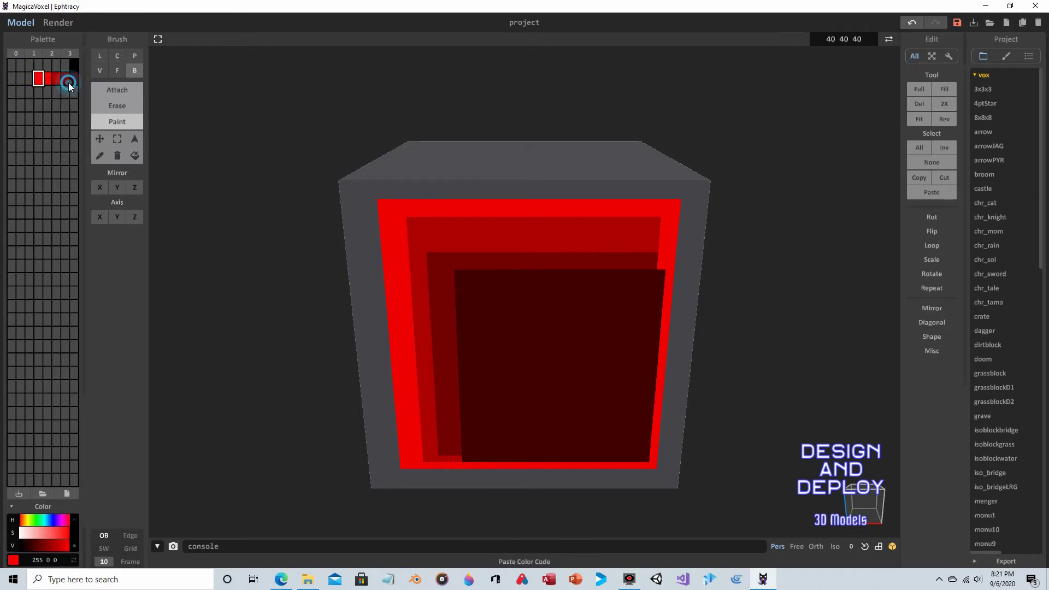
{"action": "left_click", "coordinate": [64, 532]}
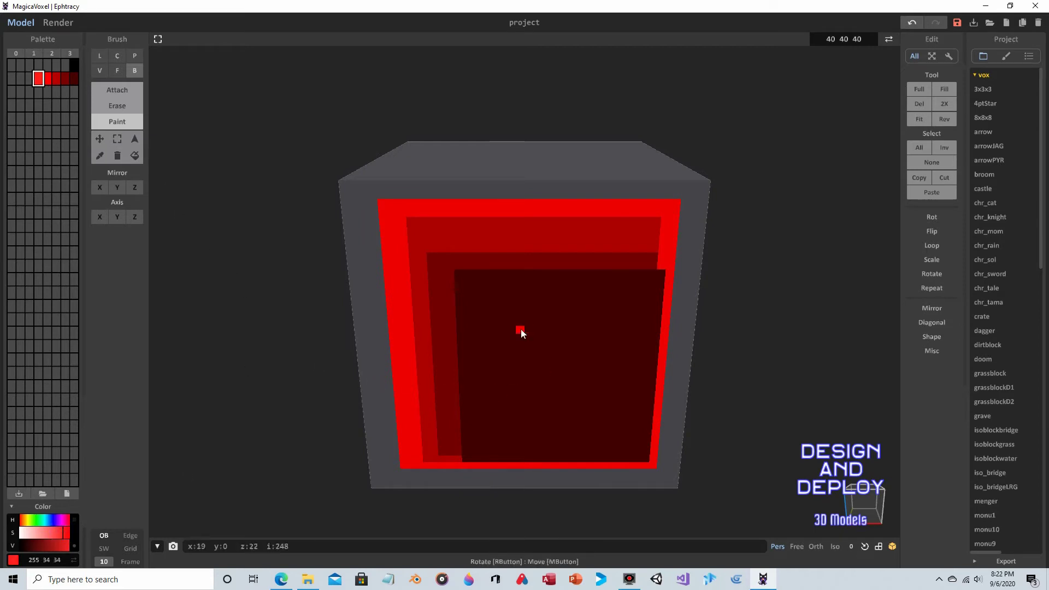
{"action": "mouse_move", "coordinate": [406, 241]}
{"action": "left_mouse_down"}
{"action": "mouse_move", "coordinate": [431, 285]}
{"action": "mouse_move", "coordinate": [562, 410]}
{"action": "mouse_move", "coordinate": [627, 445]}
{"action": "left_mouse_up"}
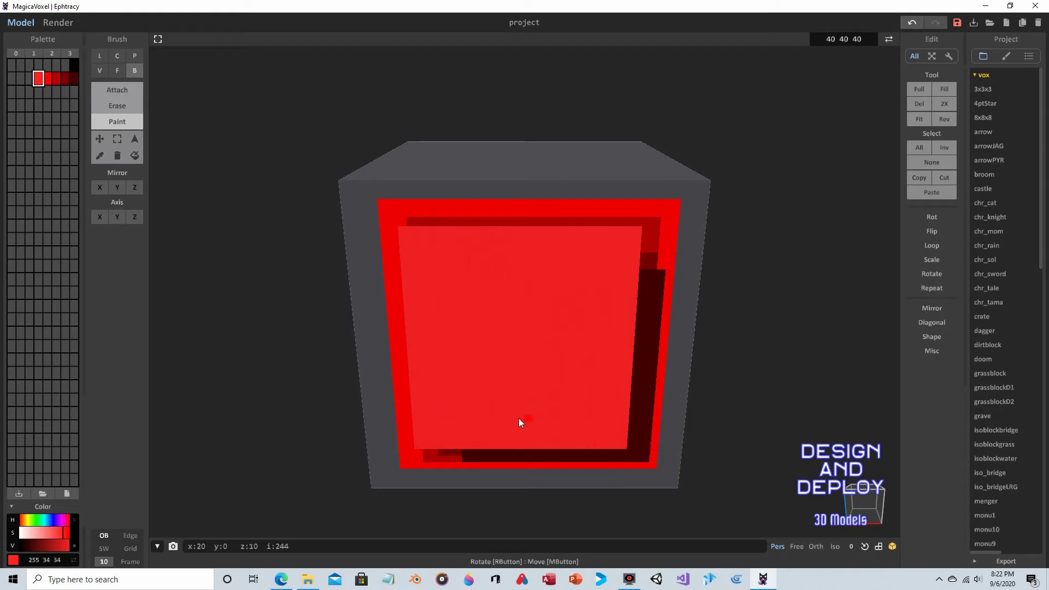
- Lighten that swatch to RGB 255 83 83 and place a copy lightened to RGB 255 150 150 in the cell before it
{"action": "left_click", "coordinate": [58, 531]}
{"action": "left_click_drag", "start_coordinate": [58, 530], "coordinate": [54, 530]}
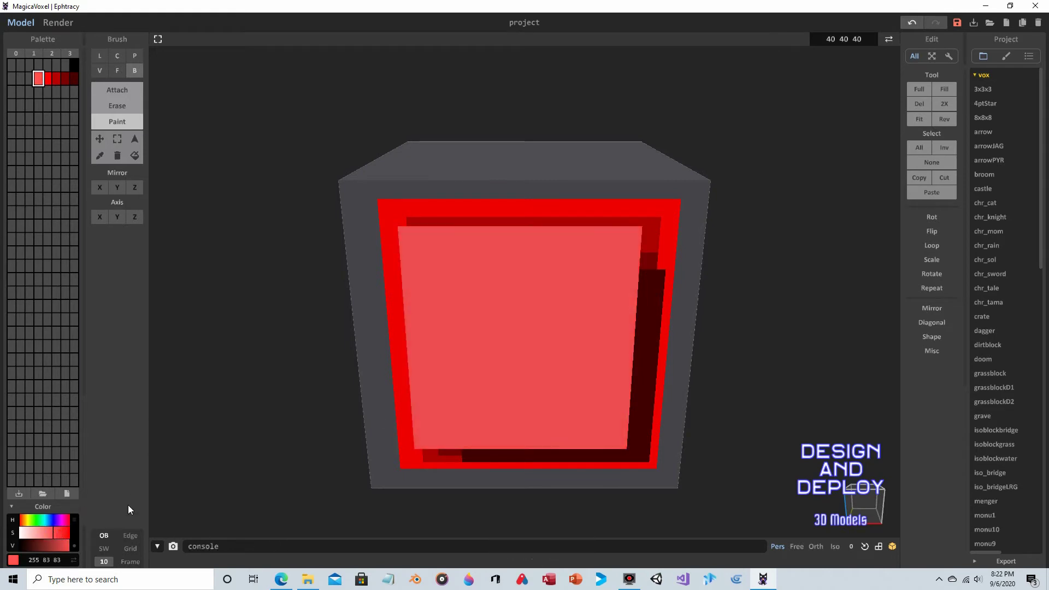
{"action": "right_click", "coordinate": [30, 77]}
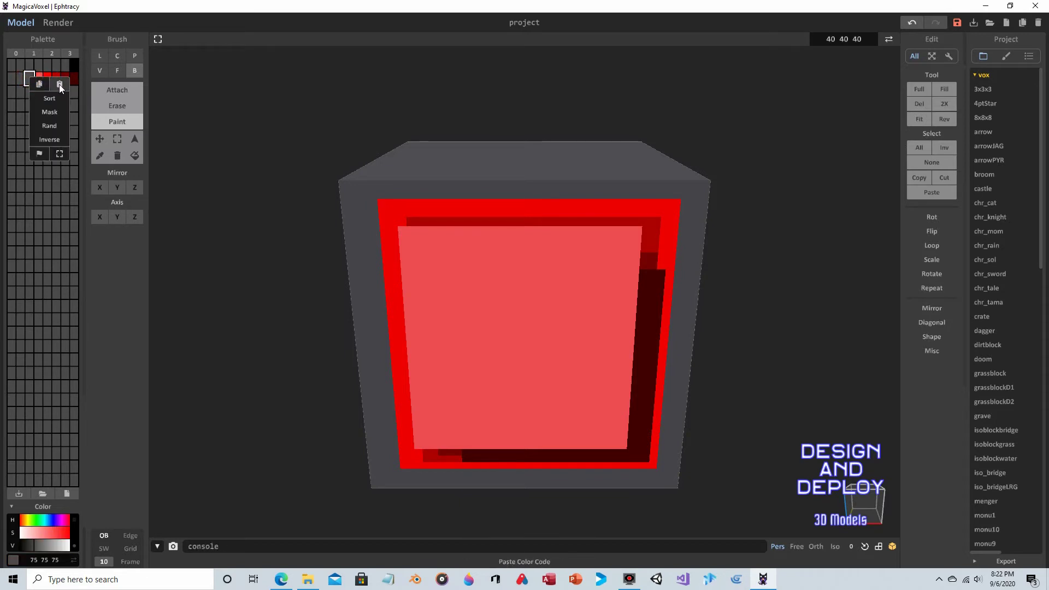
{"action": "left_click", "coordinate": [31, 119]}
{"action": "left_click", "coordinate": [41, 529]}
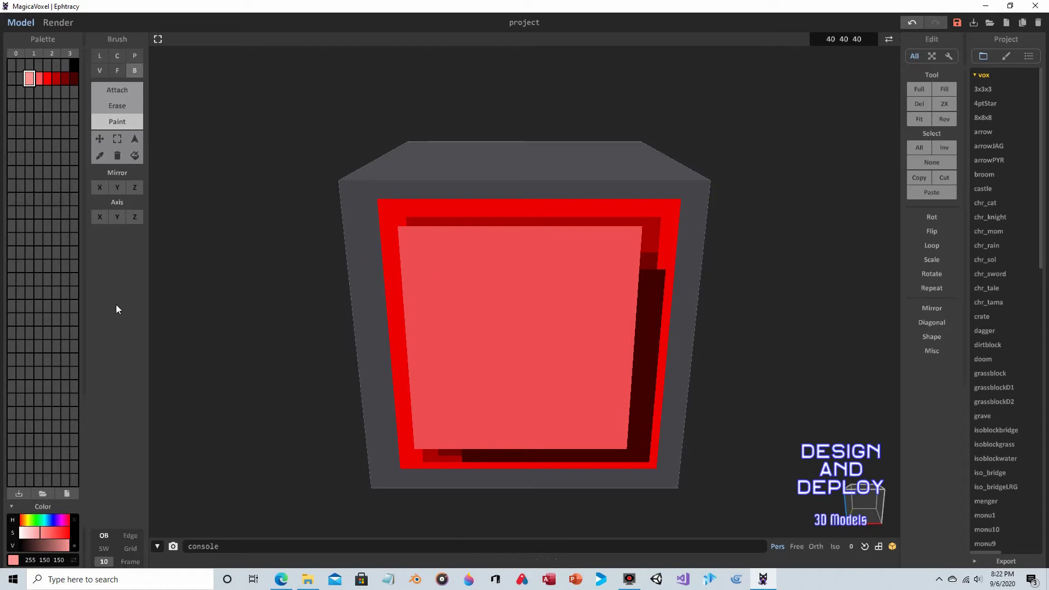
- Paint a box in the light pink RGB 255 150 150 over the previous boxes on the cube's front face
{"action": "mouse_move", "coordinate": [423, 249]}
{"action": "left_mouse_down"}
{"action": "mouse_move", "coordinate": [580, 385]}
{"action": "mouse_move", "coordinate": [631, 447]}
{"action": "left_mouse_up"}
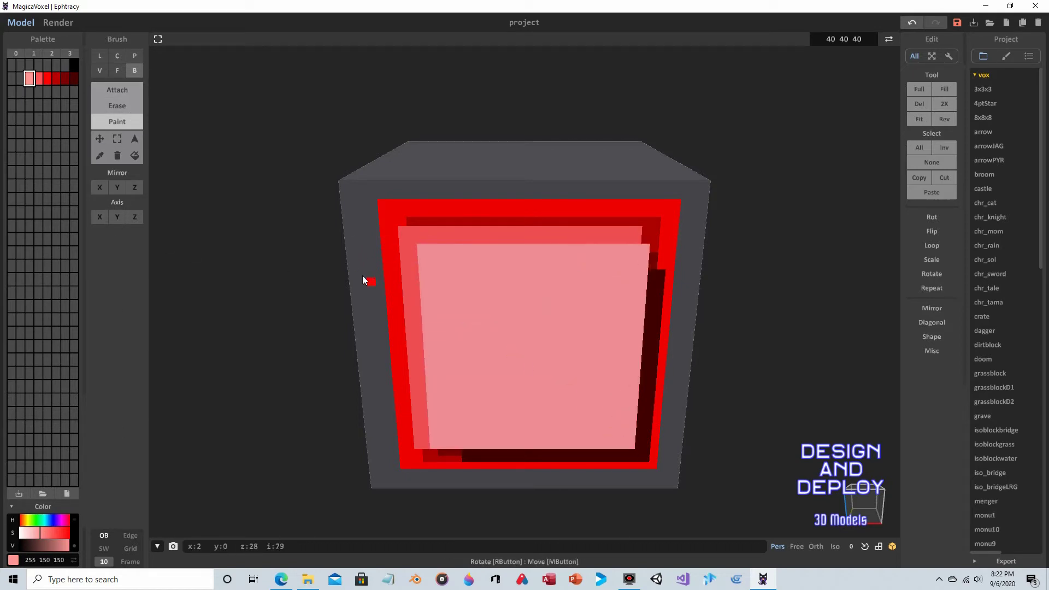
- Recolor the cell before the light pink to light violet RGB 246 167 248 and paint a smaller box inside the pink one
{"action": "left_click", "coordinate": [22, 77]}
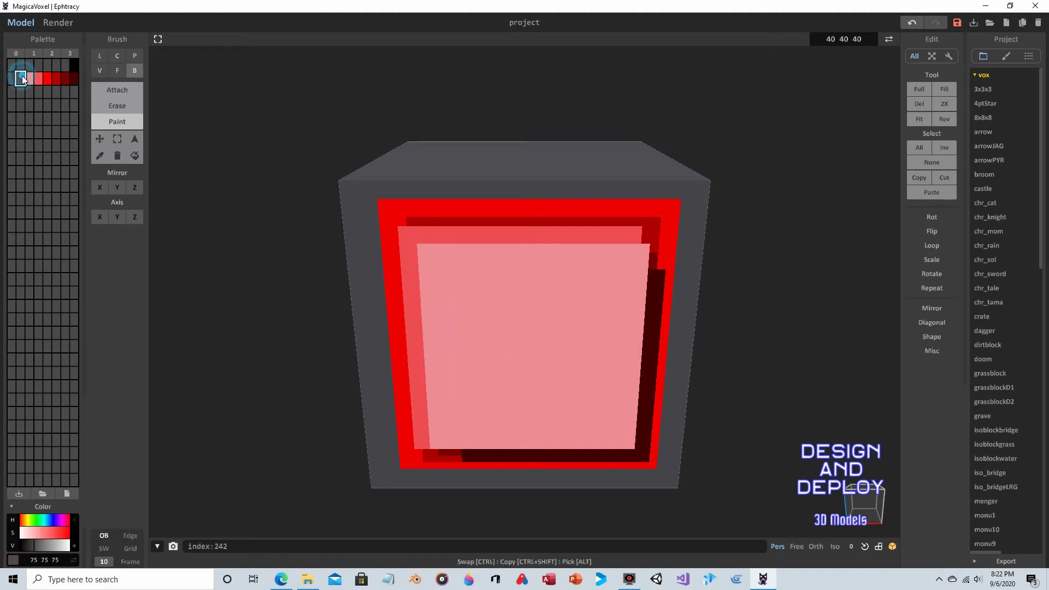
{"action": "left_click", "coordinate": [62, 520]}
{"action": "left_click", "coordinate": [35, 533]}
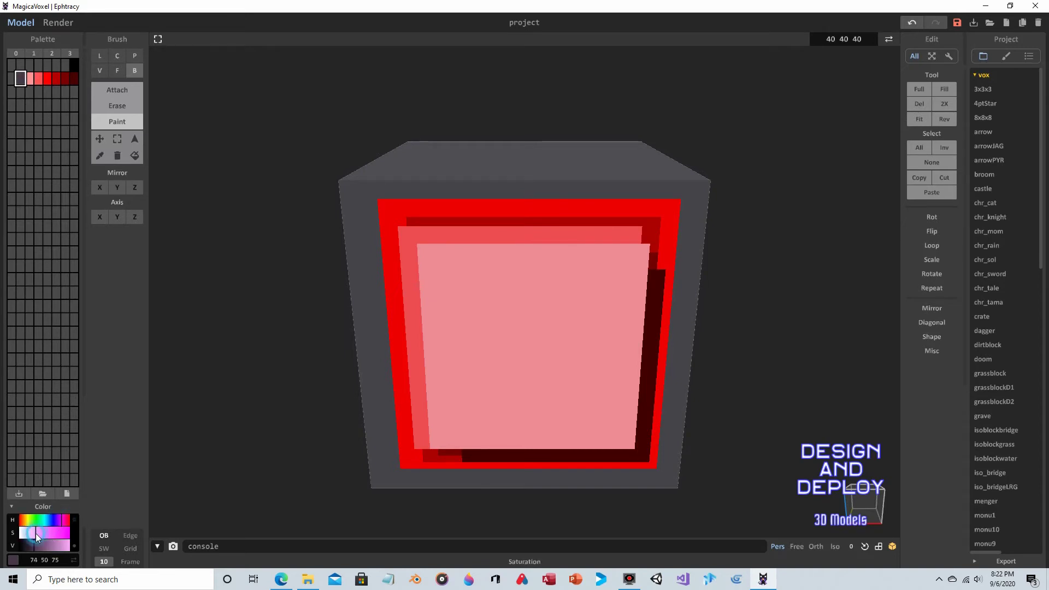
{"action": "left_click", "coordinate": [69, 546]}
{"action": "left_click_drag", "start_coordinate": [69, 546], "coordinate": [70, 547]}
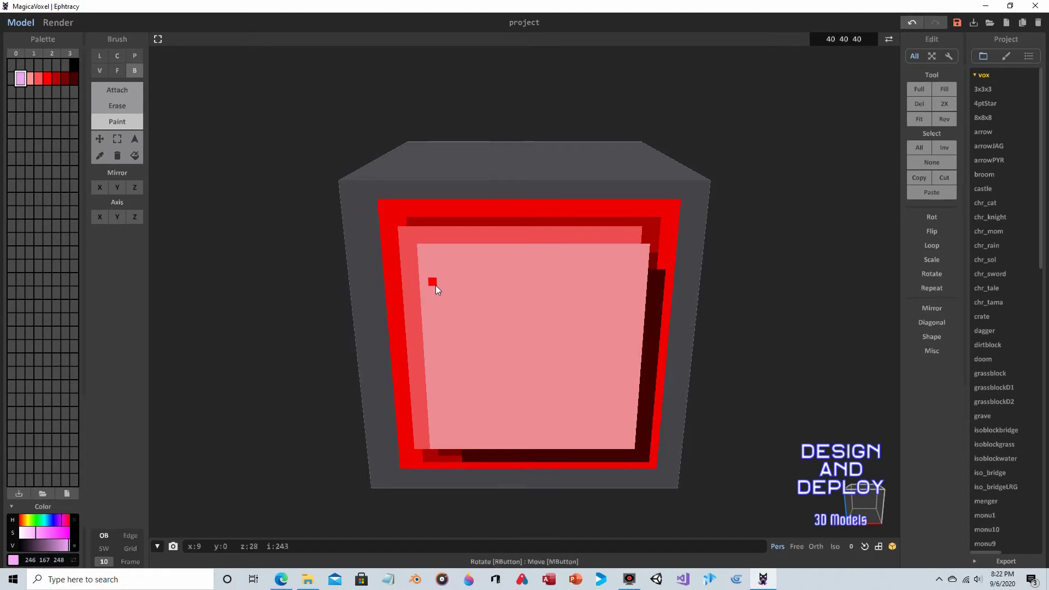
{"action": "left_click_drag", "start_coordinate": [435, 285], "coordinate": [618, 438]}
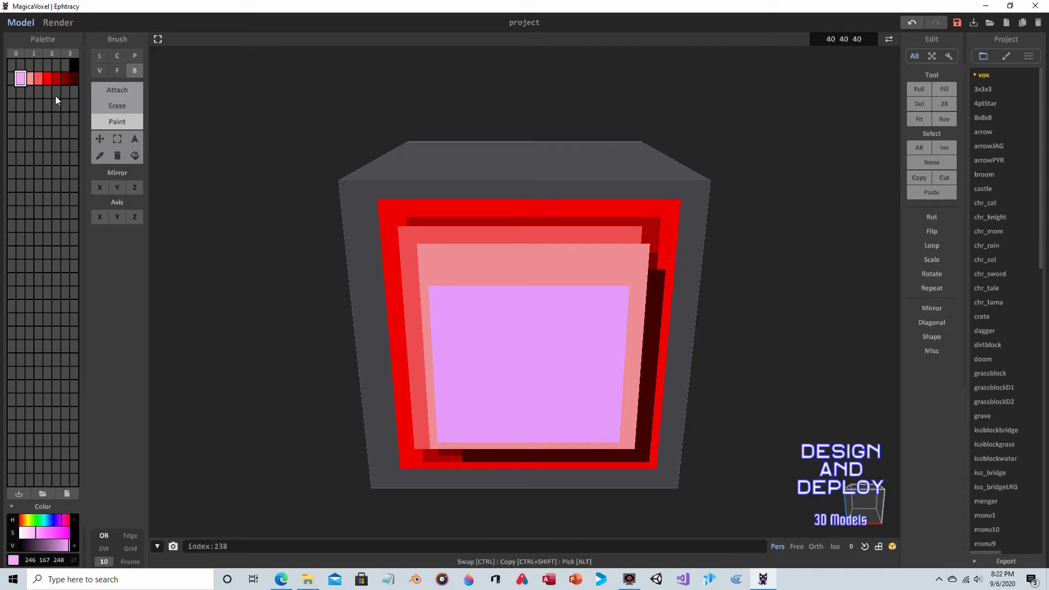
- Copy the light violet swatch into the cell directly below it to start a violet row
{"action": "left_click", "coordinate": [39, 90]}
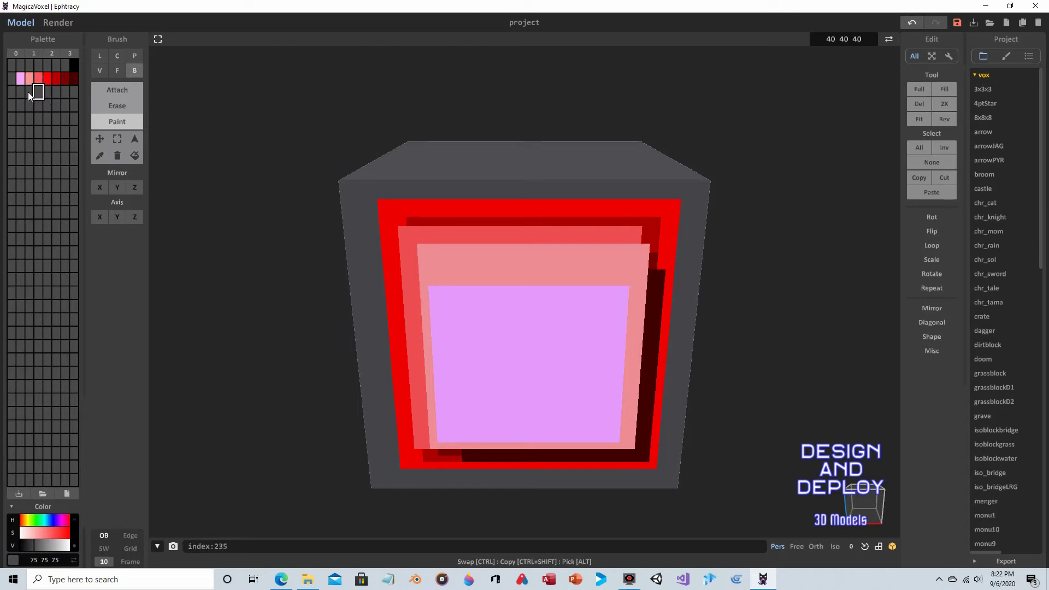
{"action": "left_click", "coordinate": [22, 77]}
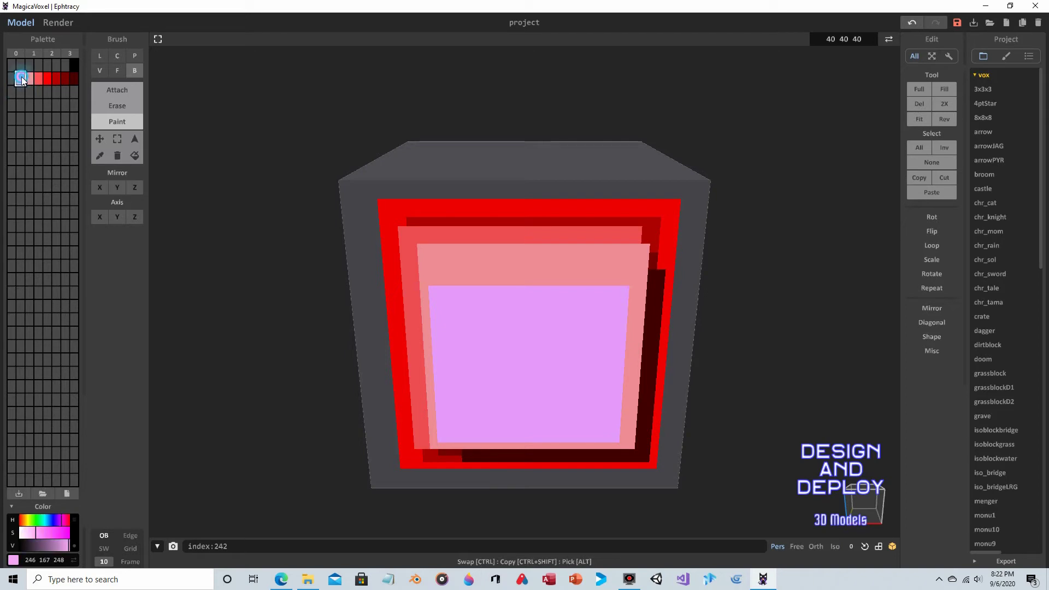
{"action": "right_click", "coordinate": [21, 77]}
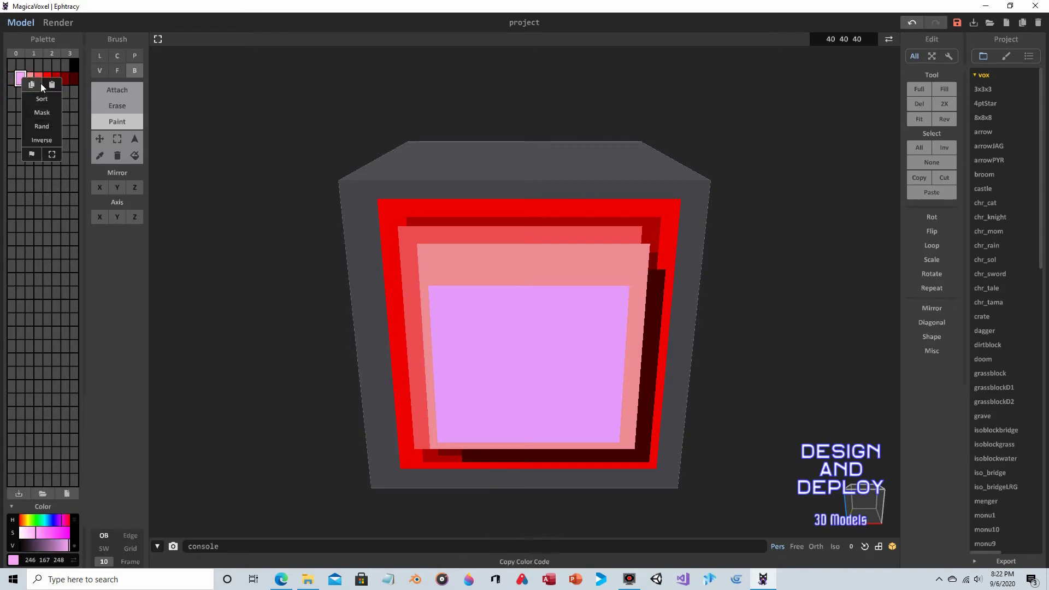
{"action": "left_click", "coordinate": [32, 84]}
{"action": "left_click", "coordinate": [18, 92]}
{"action": "right_click", "coordinate": [19, 92]}
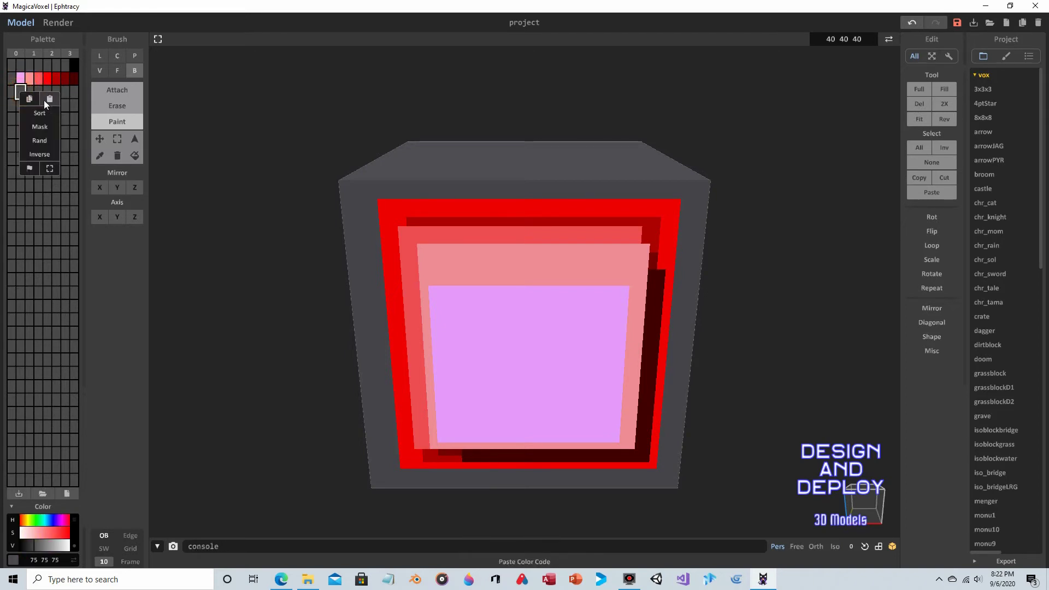
{"action": "left_click", "coordinate": [49, 99]}
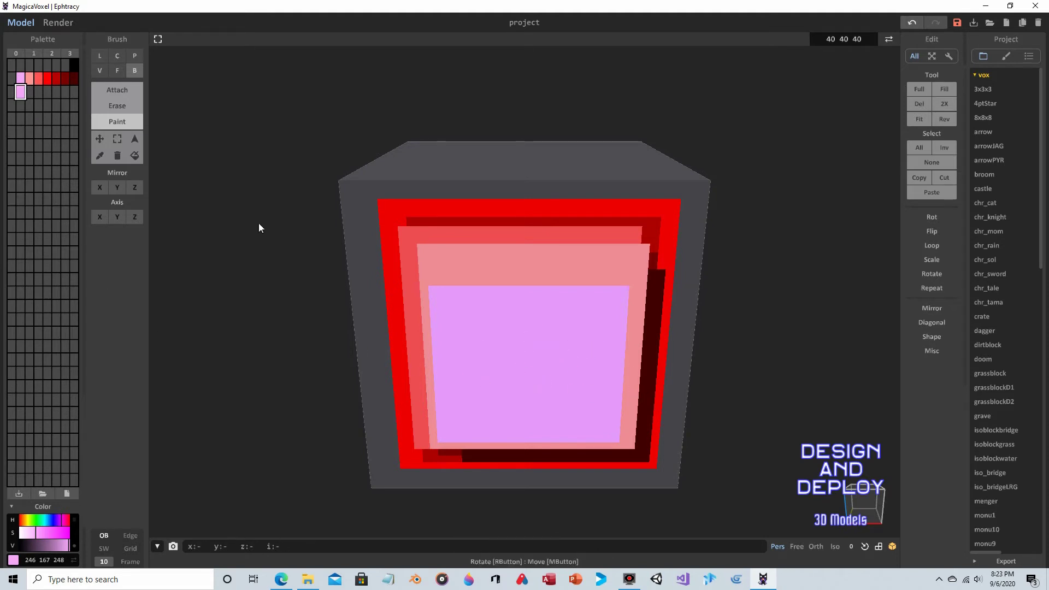
- Copy the light violet into the row's next cell, paint an overlapping box with it, and set the swatch to vivid magenta RGB 236 79 242
{"action": "right_click", "coordinate": [25, 93]}
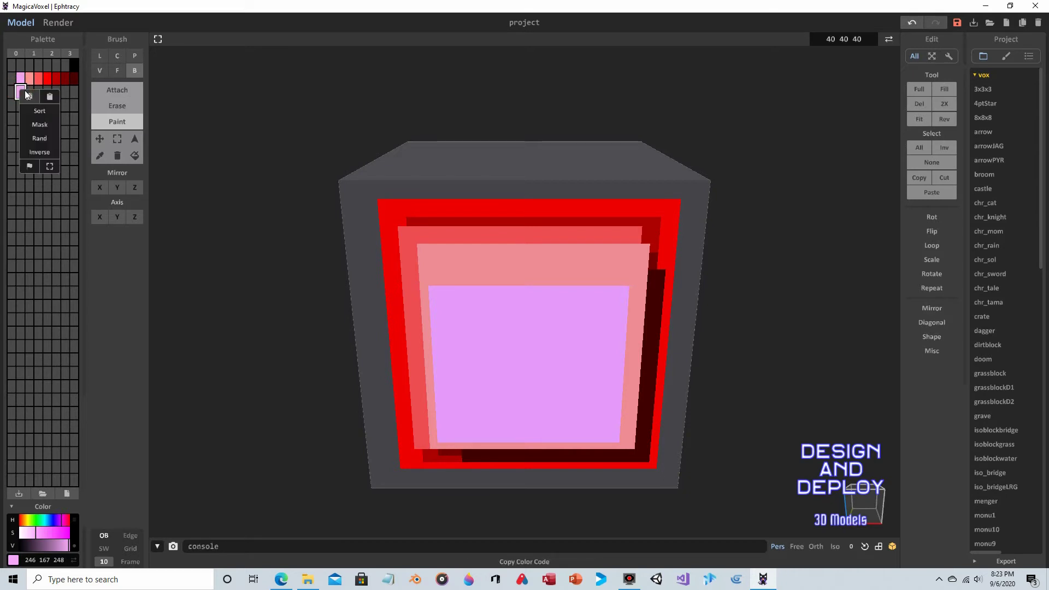
{"action": "left_click", "coordinate": [25, 93]}
{"action": "left_click", "coordinate": [29, 90]}
{"action": "right_click", "coordinate": [29, 91]}
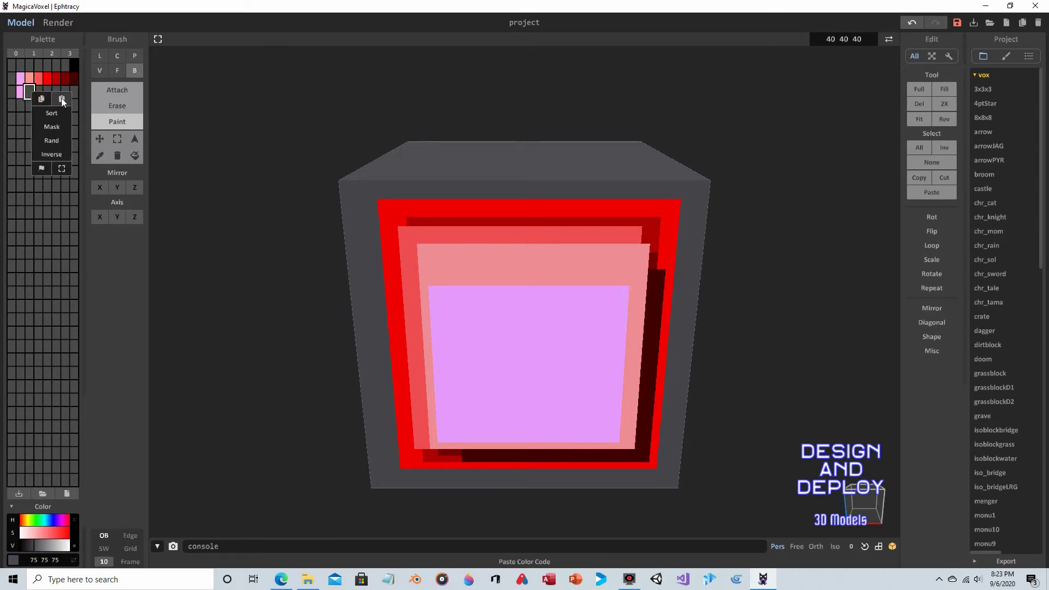
{"action": "left_click", "coordinate": [62, 97]}
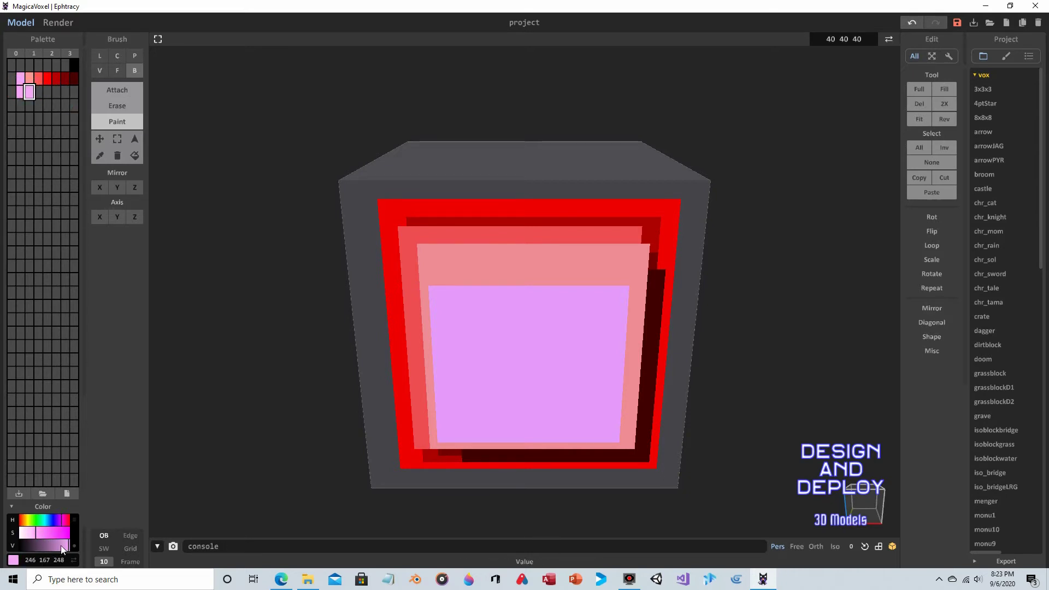
{"action": "left_click_drag", "start_coordinate": [60, 545], "coordinate": [58, 545]}
{"action": "mouse_move", "coordinate": [436, 288]}
{"action": "left_mouse_down"}
{"action": "mouse_move", "coordinate": [615, 453]}
{"action": "mouse_move", "coordinate": [632, 463]}
{"action": "mouse_move", "coordinate": [638, 452]}
{"action": "left_mouse_up"}
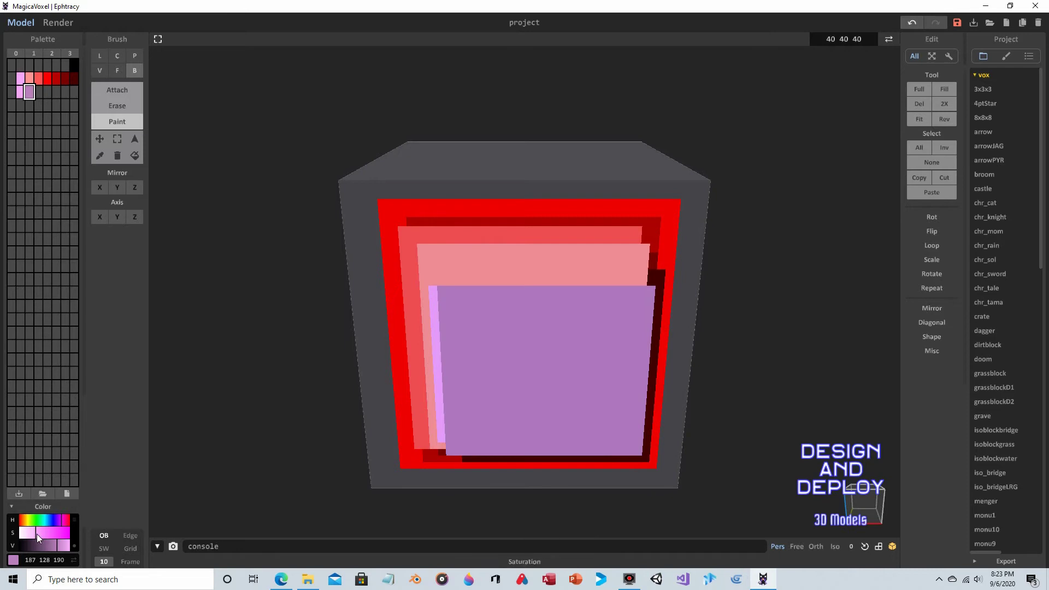
{"action": "left_click_drag", "start_coordinate": [37, 533], "coordinate": [53, 533]}
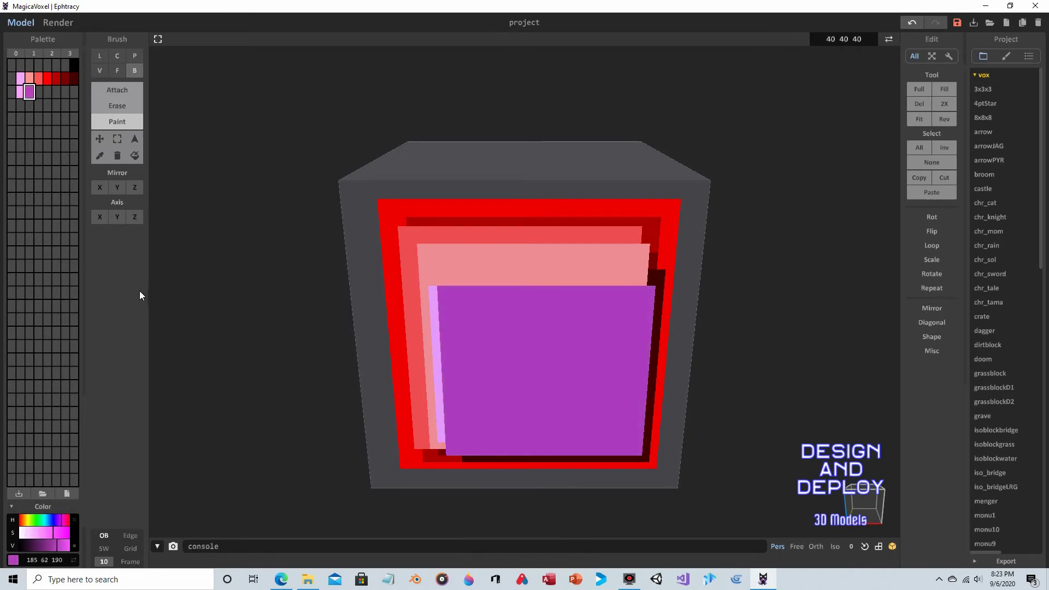
{"action": "left_click_drag", "start_coordinate": [64, 545], "coordinate": [69, 547]}
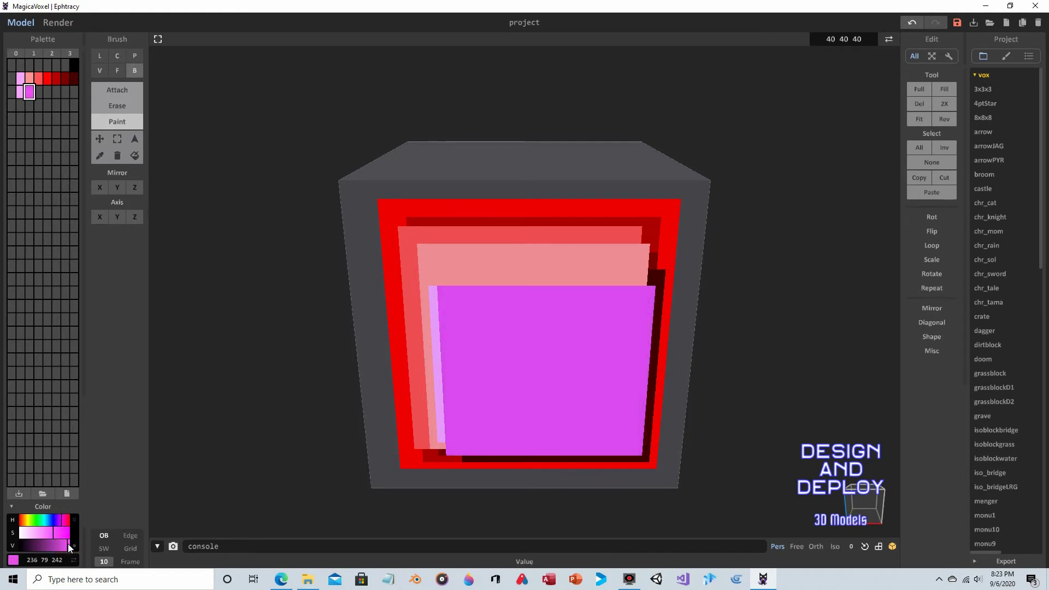
- Copy the vivid magenta into the next cell, darkened to RGB 194 66 201, and paint an overlapping box on the front face
{"action": "left_click", "coordinate": [41, 90]}
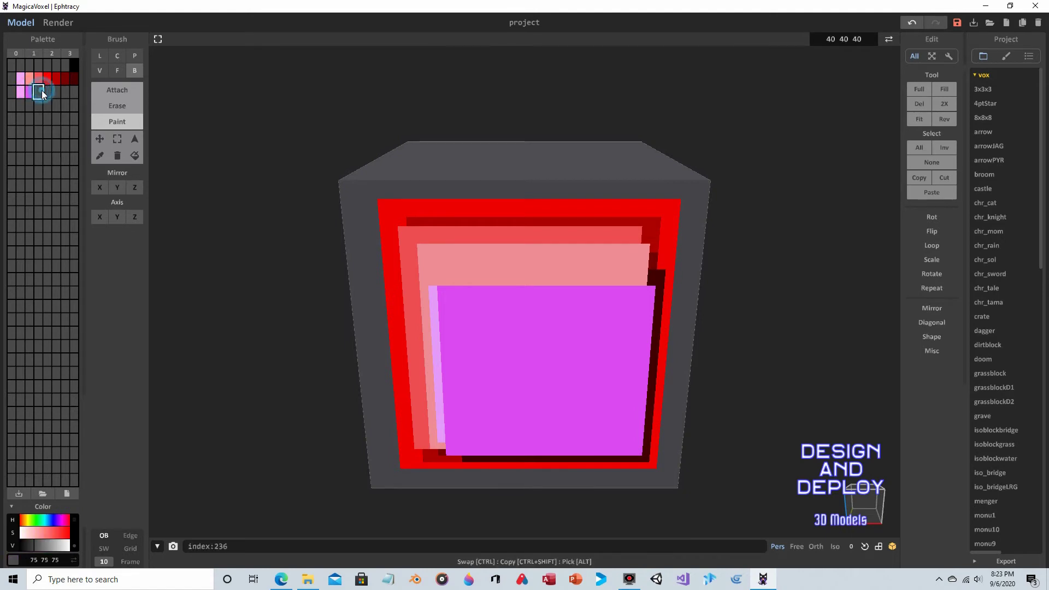
{"action": "right_click", "coordinate": [41, 91]}
{"action": "left_click", "coordinate": [72, 97]}
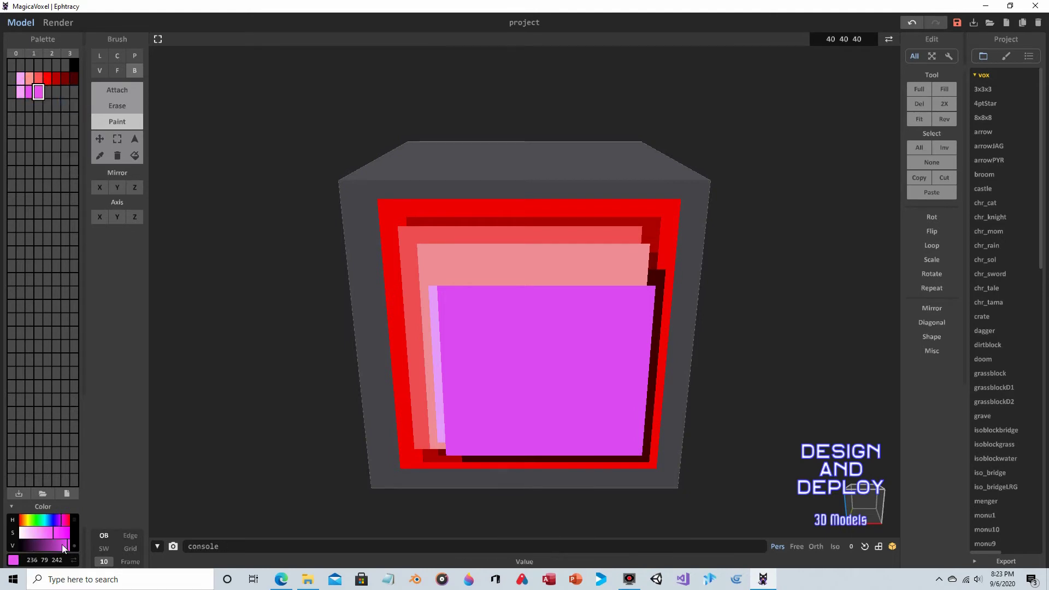
{"action": "left_click", "coordinate": [59, 545]}
{"action": "left_click_drag", "start_coordinate": [438, 310], "coordinate": [631, 463]}
- Copy that purple into the next cell, darkened to RGB 145 50 152, and paint a box slightly below the previous one's upper edge
{"action": "right_click", "coordinate": [38, 93]}
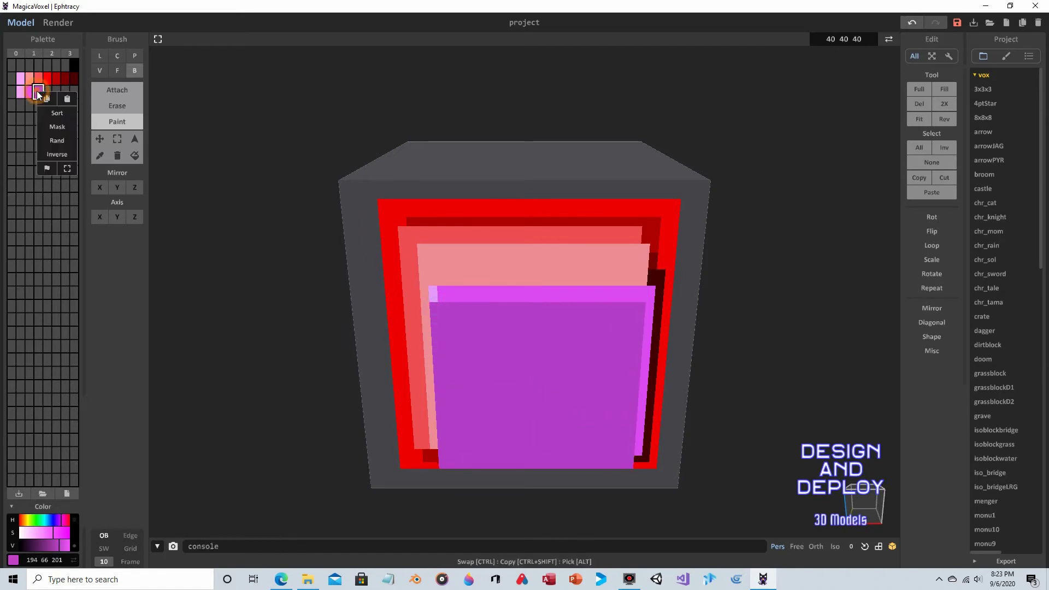
{"action": "left_click", "coordinate": [47, 95]}
{"action": "left_click", "coordinate": [49, 92]}
{"action": "right_click", "coordinate": [48, 92]}
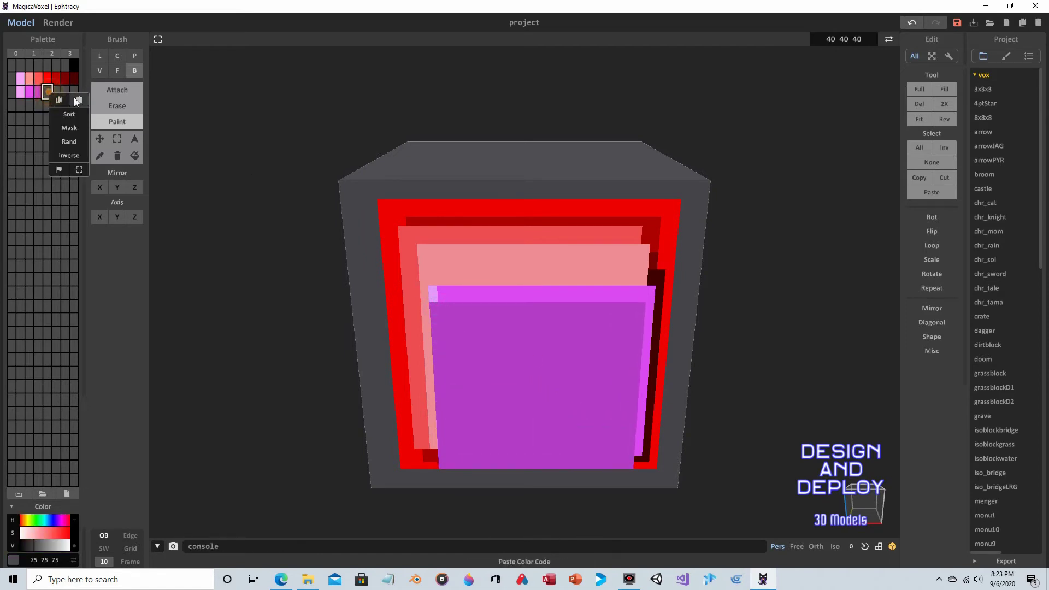
{"action": "left_click", "coordinate": [77, 100]}
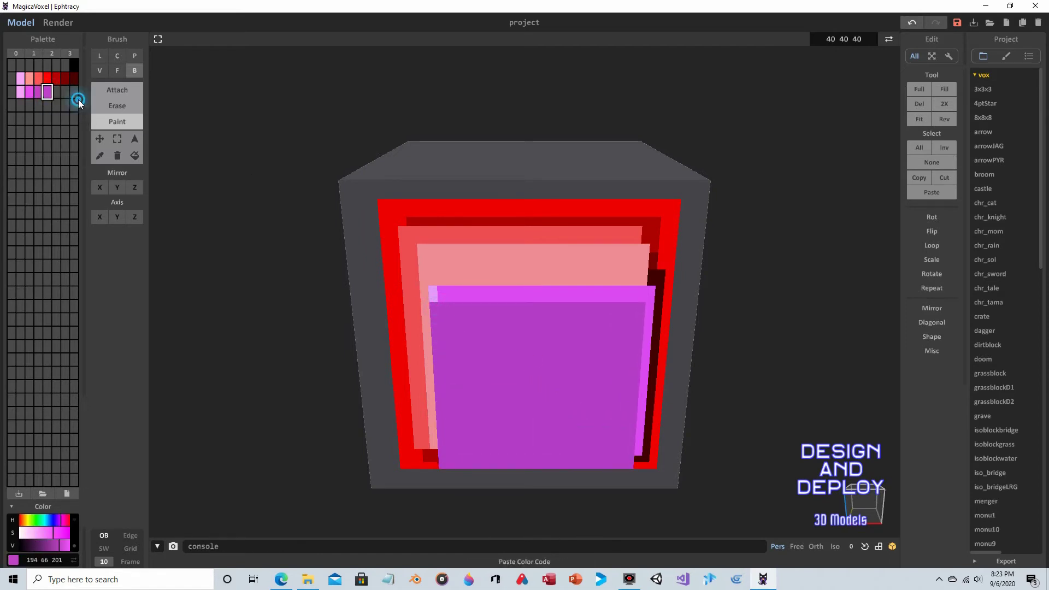
{"action": "left_click", "coordinate": [49, 543]}
{"action": "left_click_drag", "start_coordinate": [435, 312], "coordinate": [628, 461]}
- Copy the RGB 145 50 152 purple into the next cell, darkened to RGB 109 38 116, and paint an overlapping box on the cube
{"action": "right_click", "coordinate": [47, 91]}
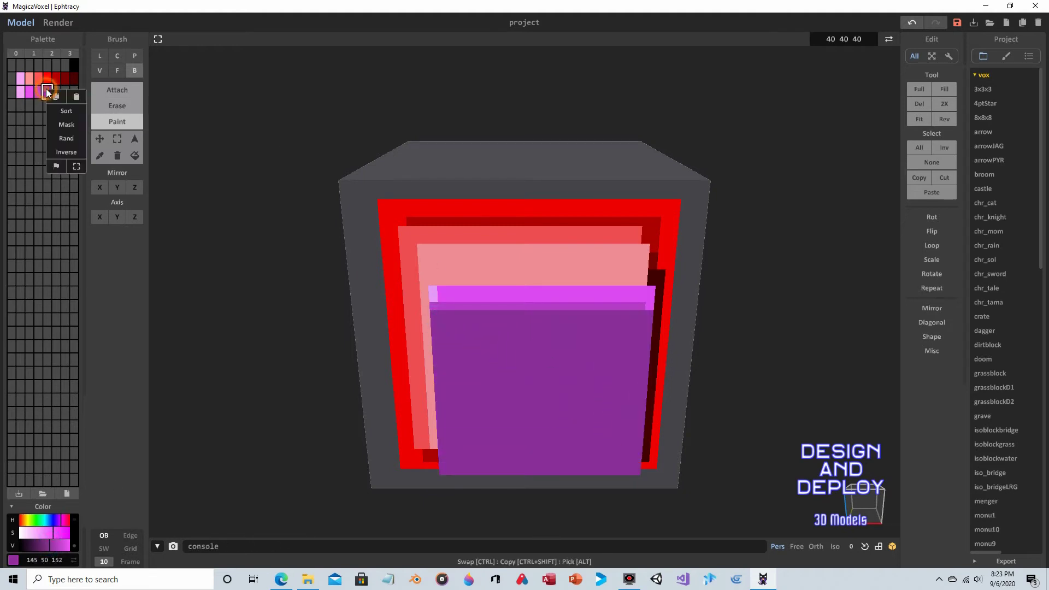
{"action": "right_click", "coordinate": [57, 90]}
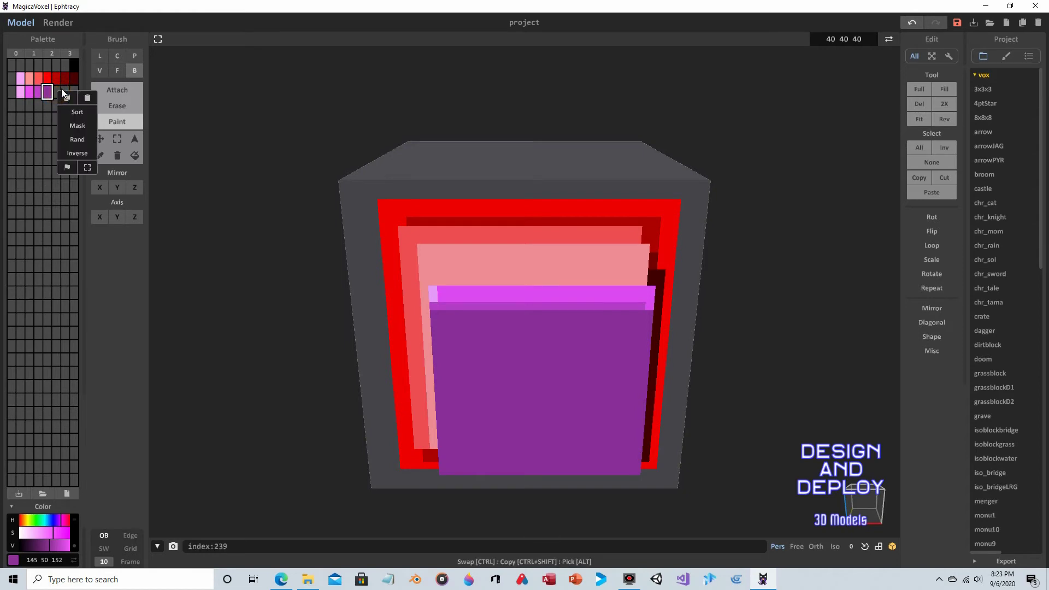
{"action": "left_click", "coordinate": [60, 89]}
{"action": "right_click", "coordinate": [60, 89]}
{"action": "left_click", "coordinate": [89, 96]}
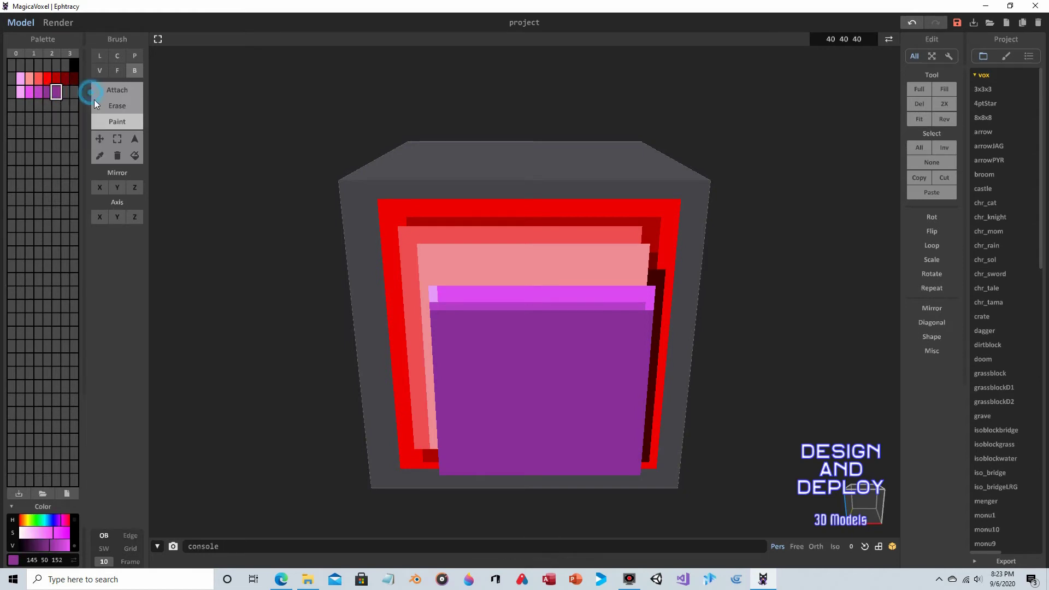
{"action": "left_click", "coordinate": [42, 545]}
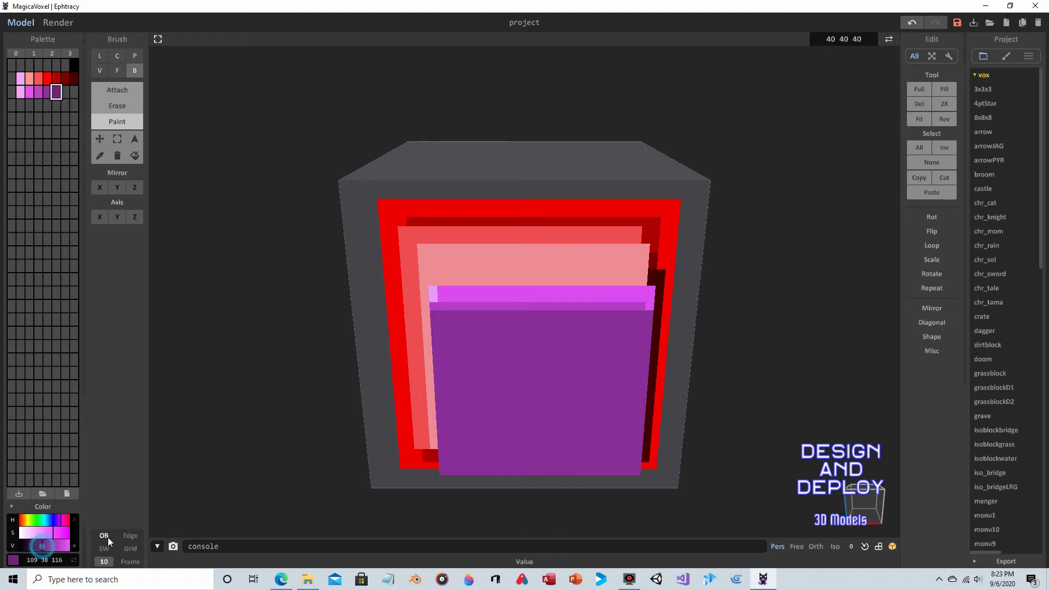
{"action": "mouse_move", "coordinate": [451, 327]}
{"action": "left_mouse_down"}
{"action": "mouse_move", "coordinate": [624, 454]}
{"action": "mouse_move", "coordinate": [634, 475]}
{"action": "left_mouse_up"}
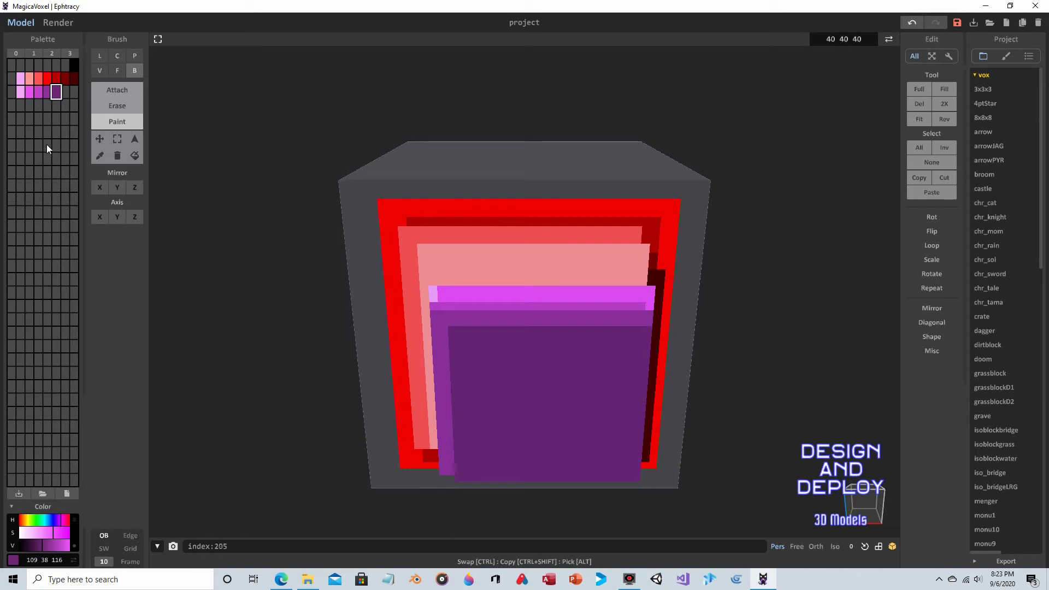
- Copy the darkest purple into the next cell, darkened to RGB 77 27 83, and paint two overlapping boxes inside the previous one
{"action": "right_click", "coordinate": [65, 94]}
{"action": "left_click", "coordinate": [67, 91]}
{"action": "right_click", "coordinate": [67, 91]}
{"action": "left_click", "coordinate": [92, 99]}
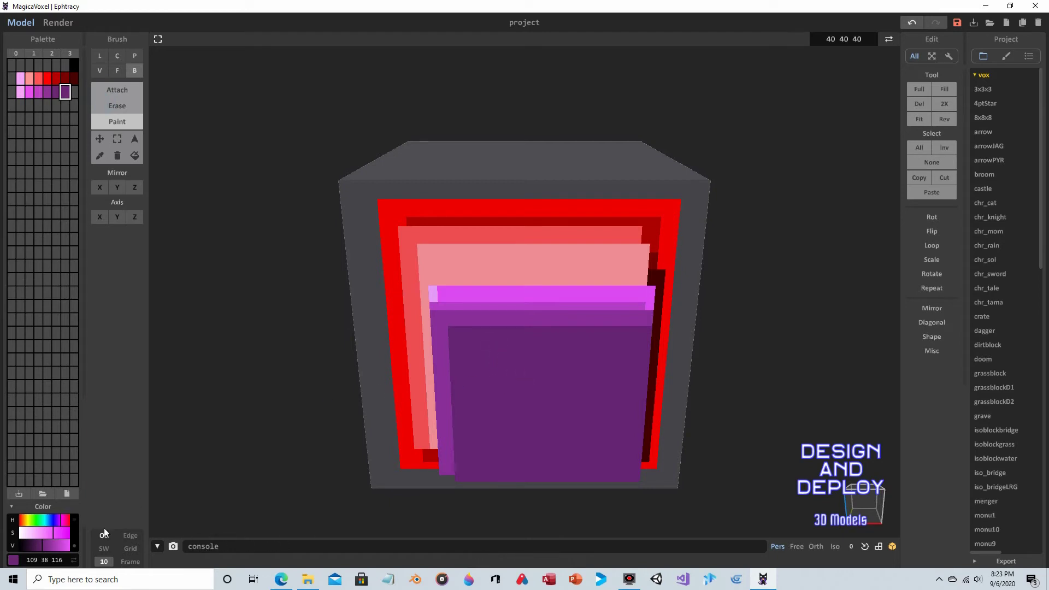
{"action": "left_click_drag", "start_coordinate": [24, 545], "coordinate": [42, 545]}
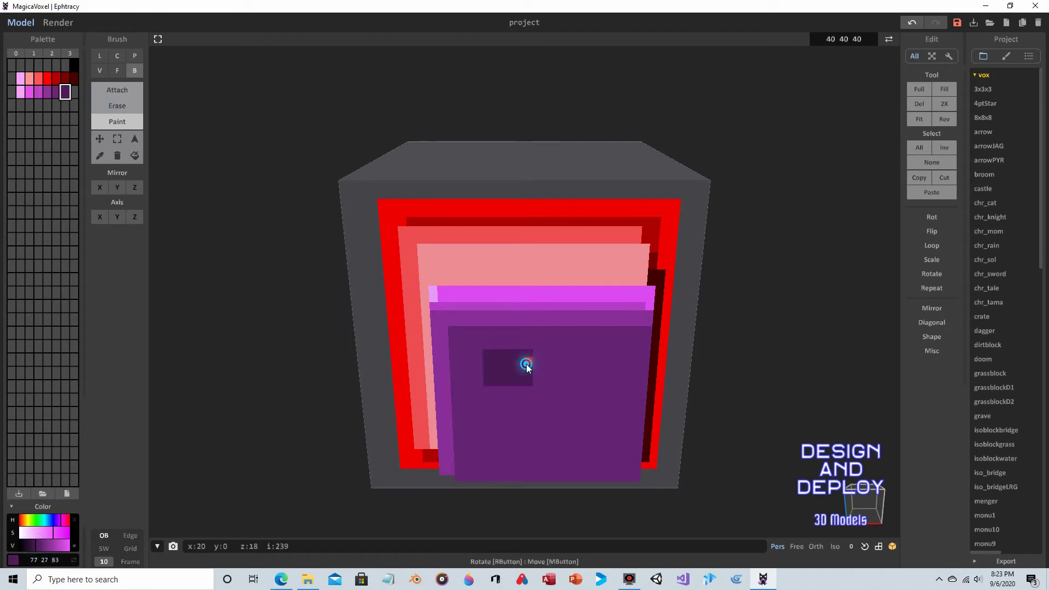
{"action": "left_click_drag", "start_coordinate": [526, 365], "coordinate": [645, 473]}
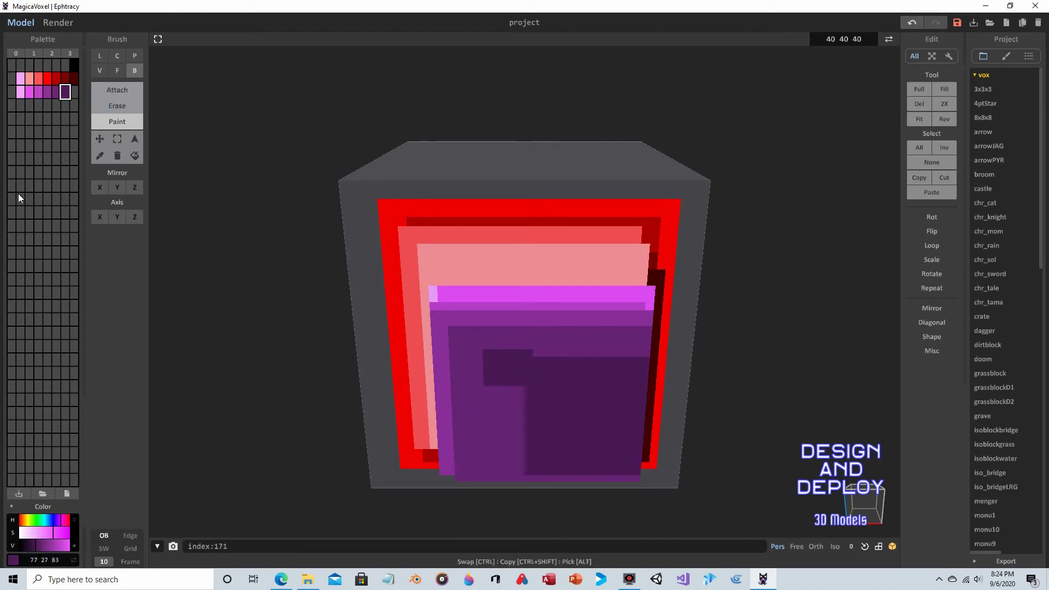
- Replace the violet swatch in the red row with a copy of the light pink, lightened to RGB 255 186 186, and paint a box over the purples
{"action": "left_click", "coordinate": [28, 76]}
{"action": "right_click", "coordinate": [29, 77]}
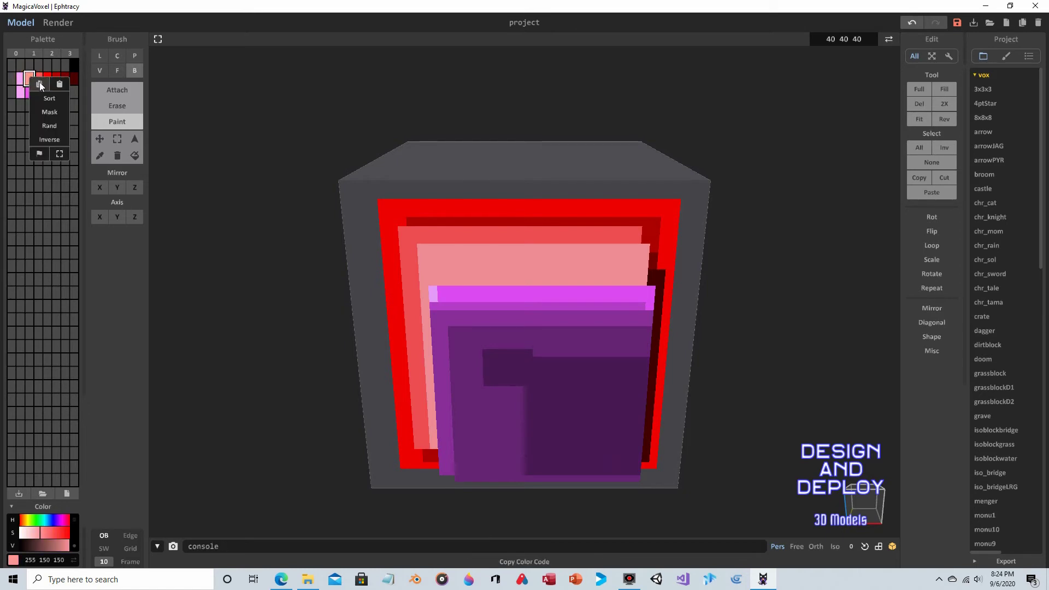
{"action": "left_click", "coordinate": [20, 79]}
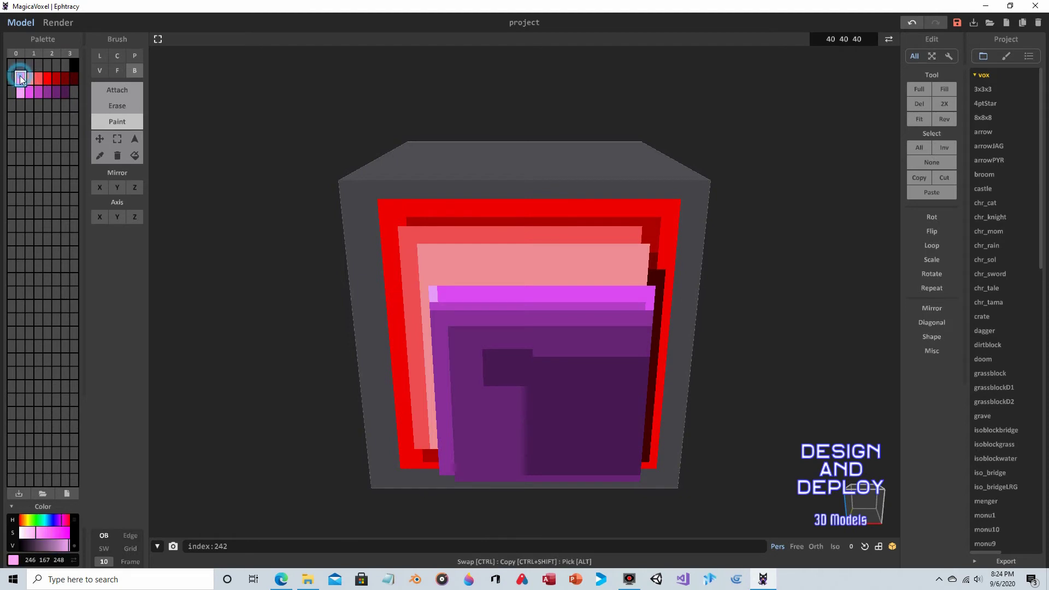
{"action": "right_click", "coordinate": [20, 79]}
{"action": "left_click", "coordinate": [47, 83]}
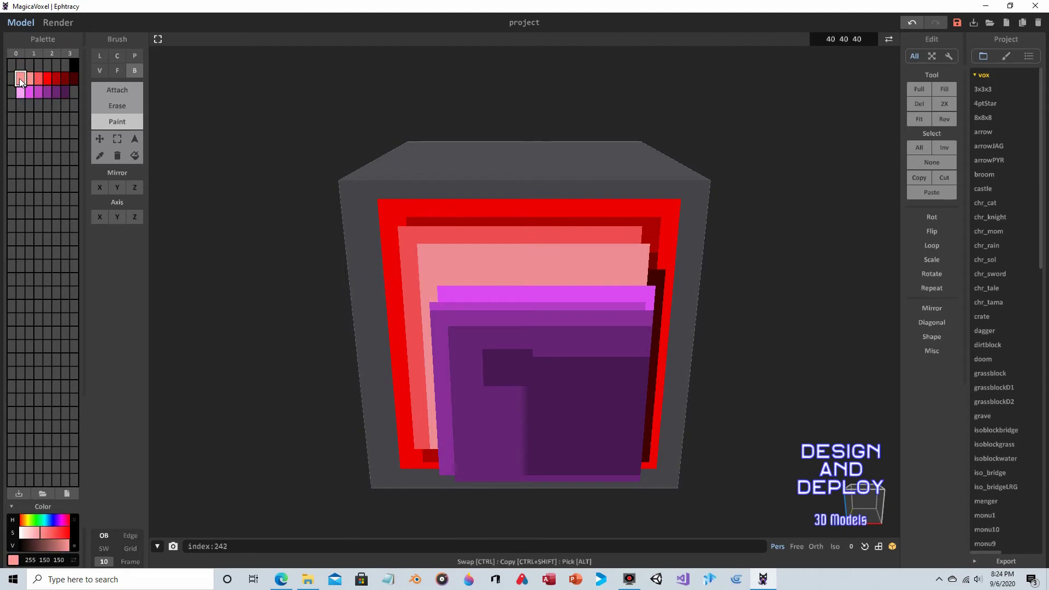
{"action": "left_click", "coordinate": [32, 532]}
{"action": "left_click_drag", "start_coordinate": [437, 287], "coordinate": [651, 474]}
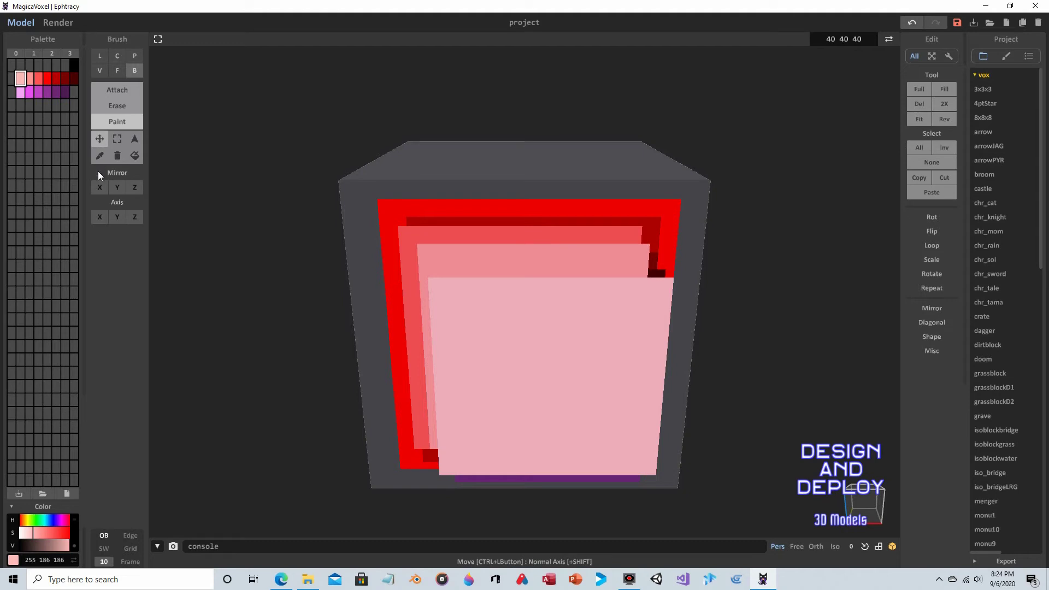
- Set a blank cell below the darkest purple to dark blue, RGB 11 2 75, and paint a large box over the pink area
{"action": "left_click", "coordinate": [66, 105]}
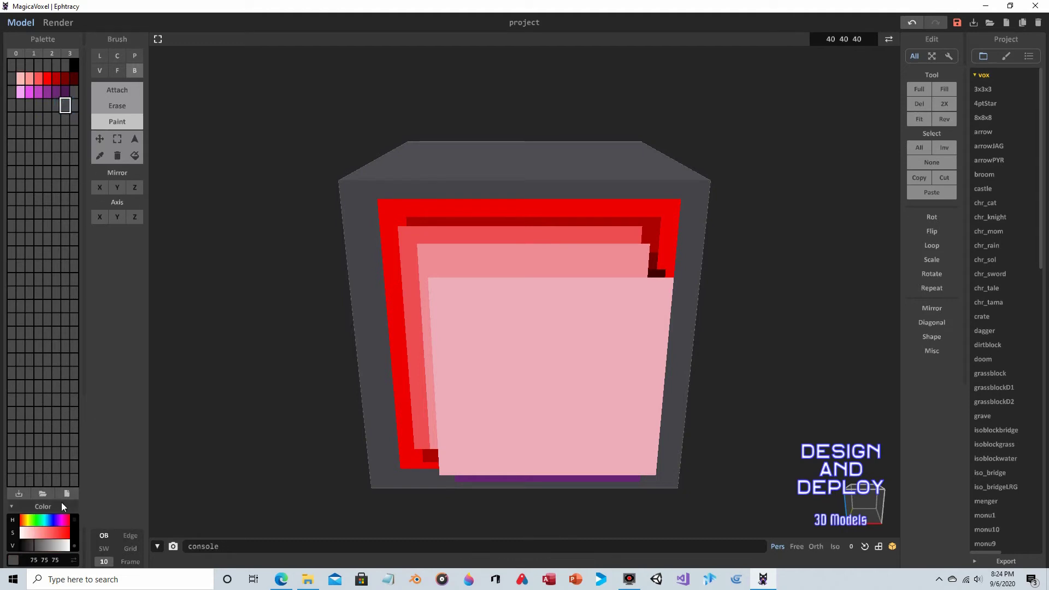
{"action": "left_click", "coordinate": [61, 531]}
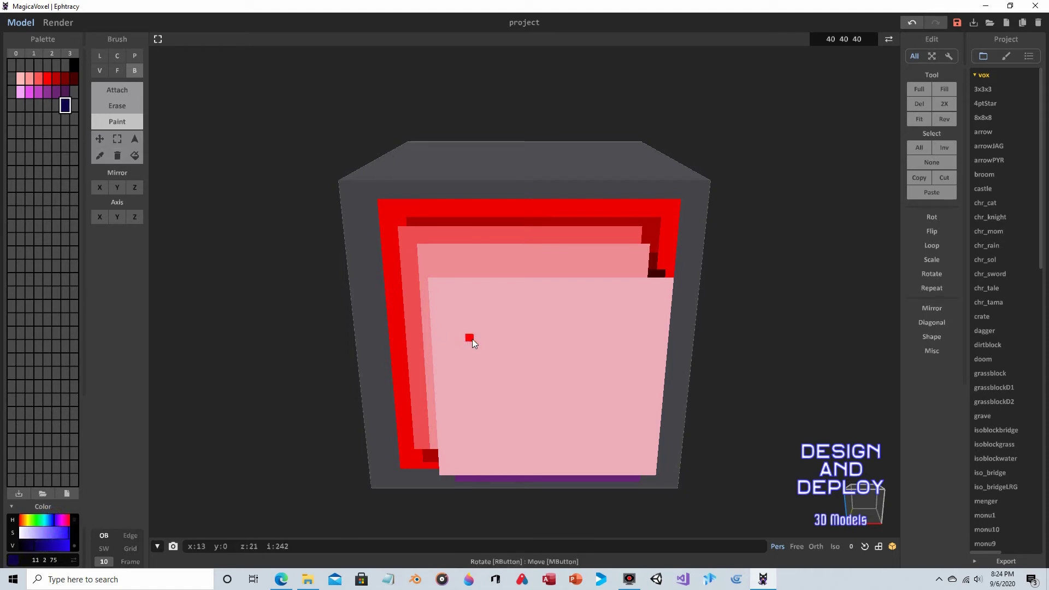
{"action": "mouse_move", "coordinate": [440, 264]}
{"action": "left_mouse_down"}
{"action": "mouse_move", "coordinate": [647, 441]}
{"action": "mouse_move", "coordinate": [671, 482]}
{"action": "left_mouse_up"}
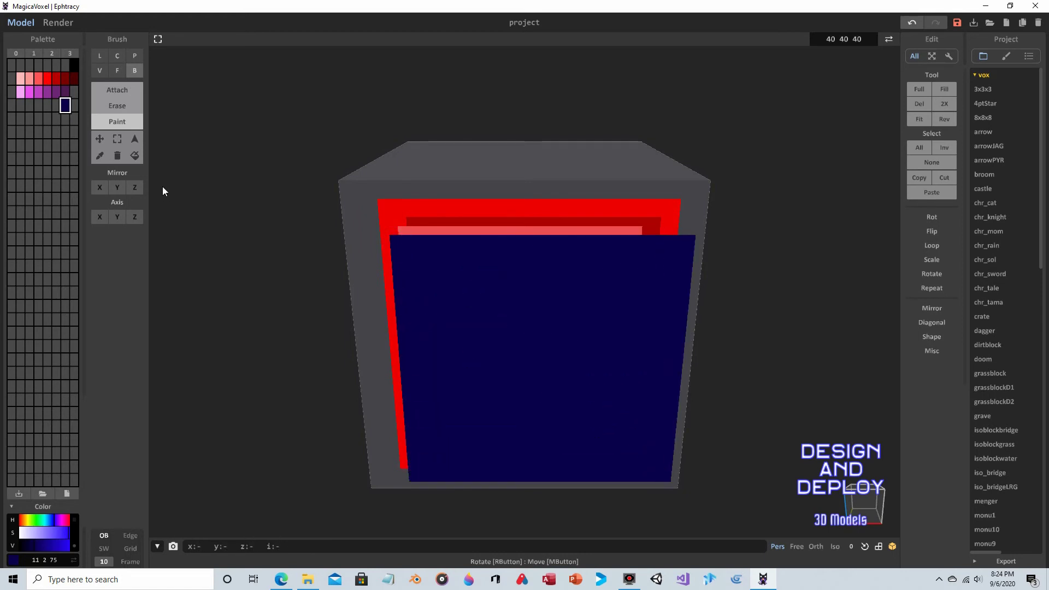
- Copy the dark blue into the adjacent blank cell, brightened to RGB 17 3 127, and paint a slightly smaller box inside the previous one
{"action": "right_click", "coordinate": [56, 105]}
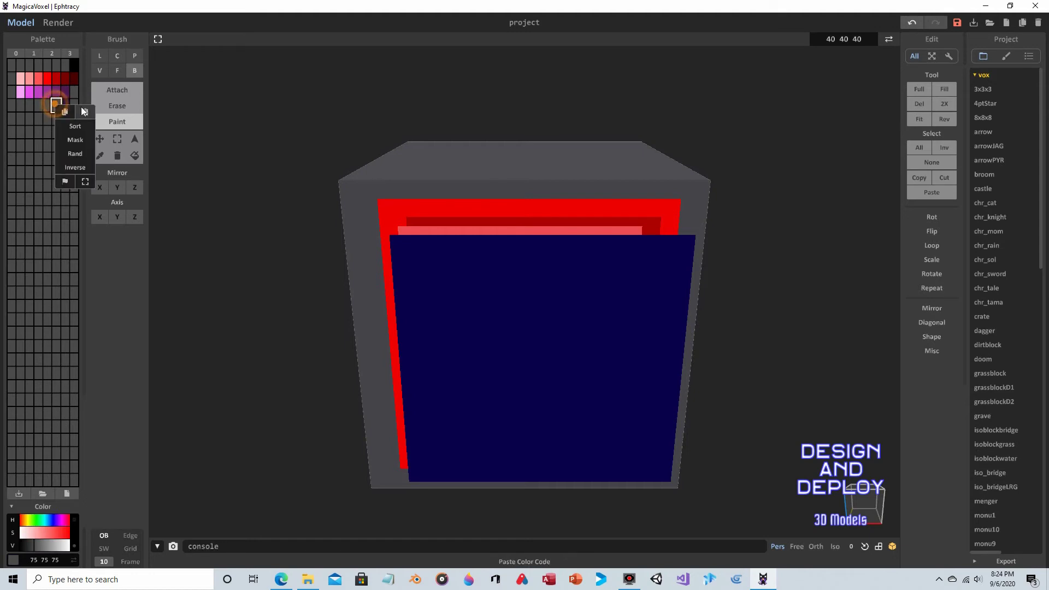
{"action": "left_click", "coordinate": [86, 110]}
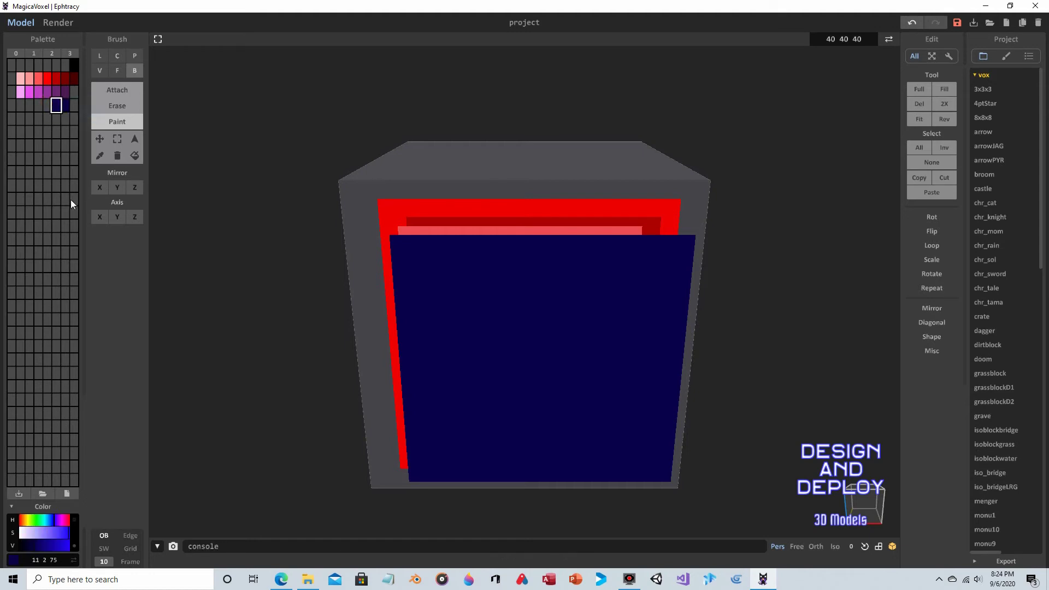
{"action": "left_click", "coordinate": [44, 546]}
{"action": "left_click_drag", "start_coordinate": [412, 252], "coordinate": [655, 453]}
- Copy the RGB 17 3 127 blue into the next blank cell, brightened to RGB 19 4 154, and paint a smaller overlapping box
{"action": "right_click", "coordinate": [55, 105]}
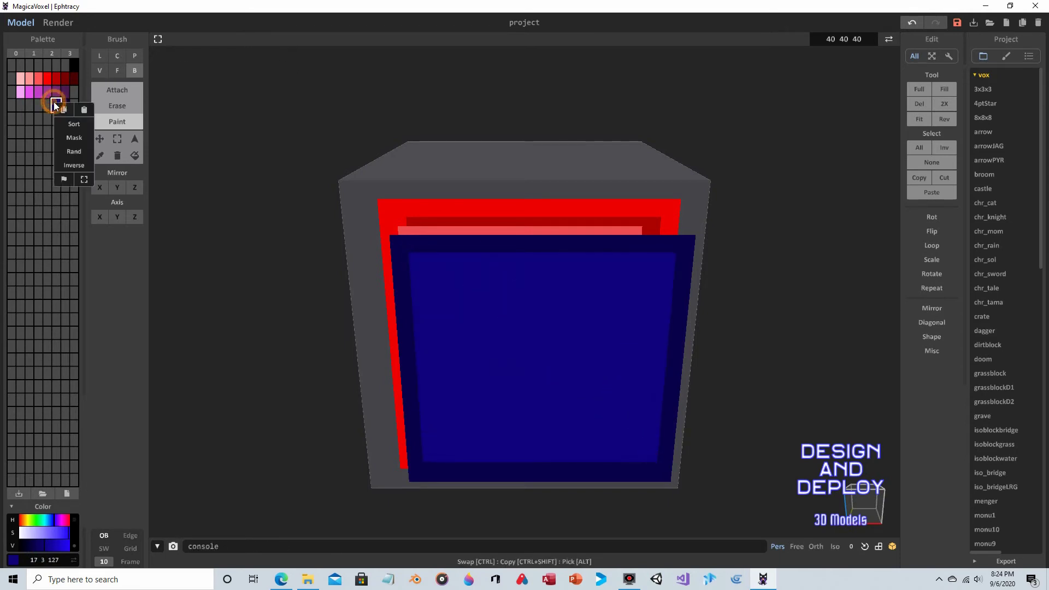
{"action": "left_click", "coordinate": [59, 108]}
{"action": "left_click", "coordinate": [47, 105]}
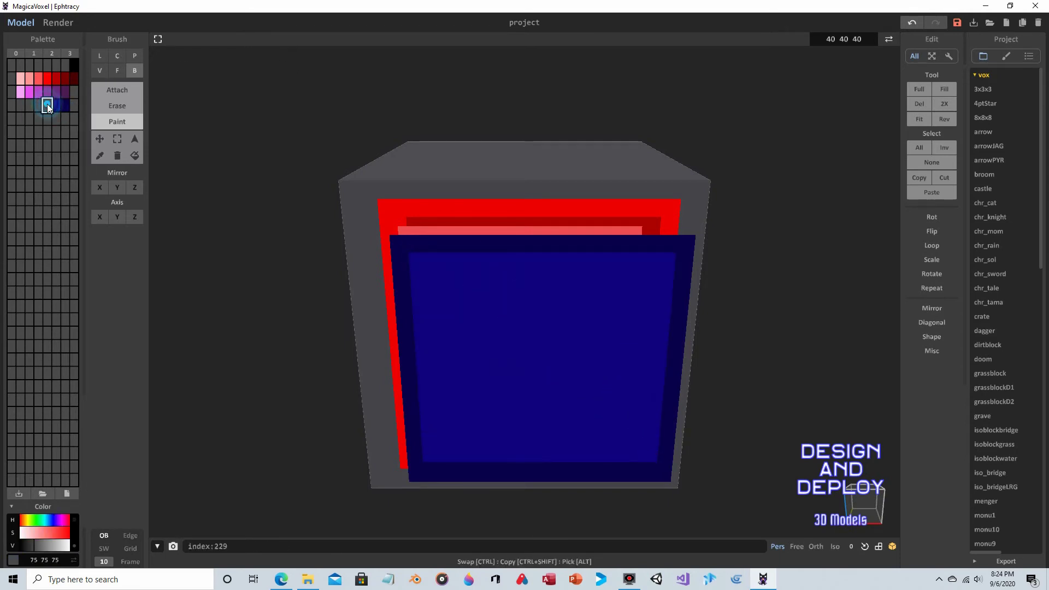
{"action": "right_click", "coordinate": [47, 105]}
{"action": "left_click", "coordinate": [73, 111]}
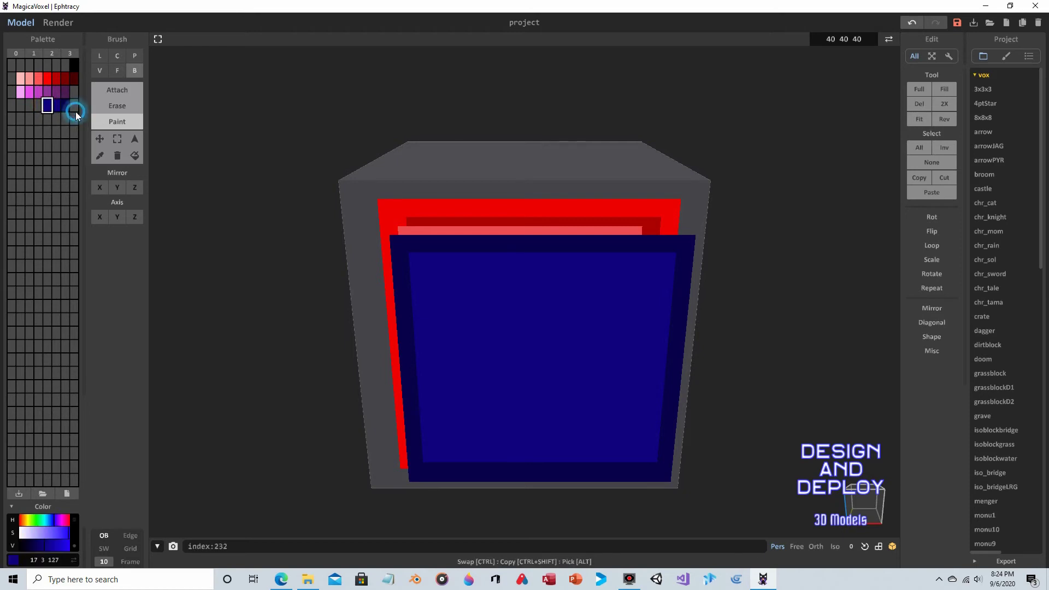
{"action": "left_click", "coordinate": [50, 545]}
{"action": "mouse_move", "coordinate": [449, 286]}
{"action": "left_mouse_down"}
{"action": "mouse_move", "coordinate": [607, 440]}
{"action": "mouse_move", "coordinate": [650, 475]}
{"action": "mouse_move", "coordinate": [680, 474]}
{"action": "left_mouse_up"}
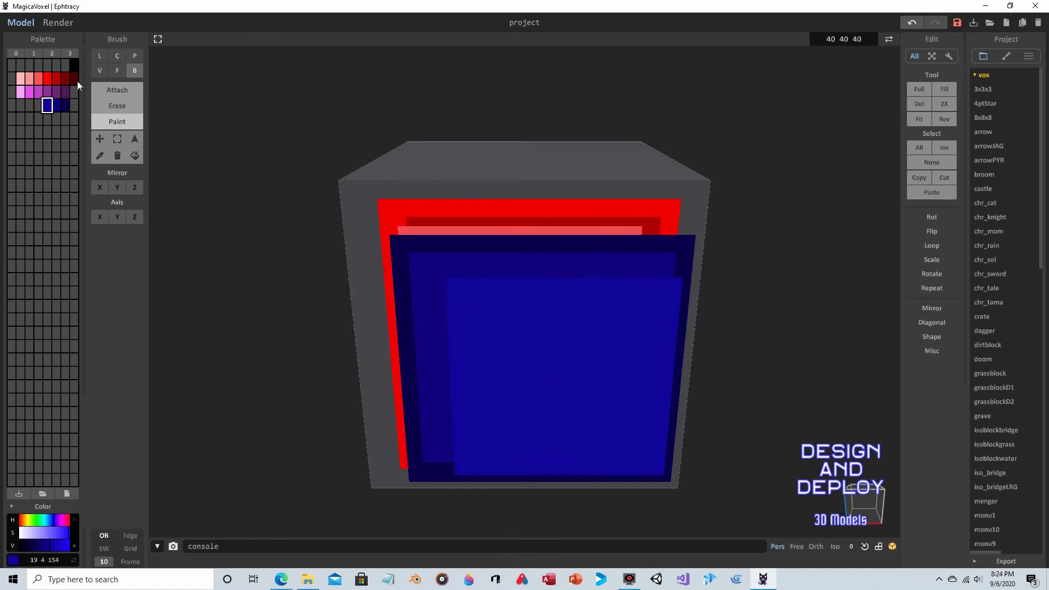
- Paste the copied blue into the next blank cell, brighten it to RGB 27 6 220, and paint a box over the darker blues
{"action": "left_click", "coordinate": [37, 104]}
{"action": "right_click", "coordinate": [69, 114]}
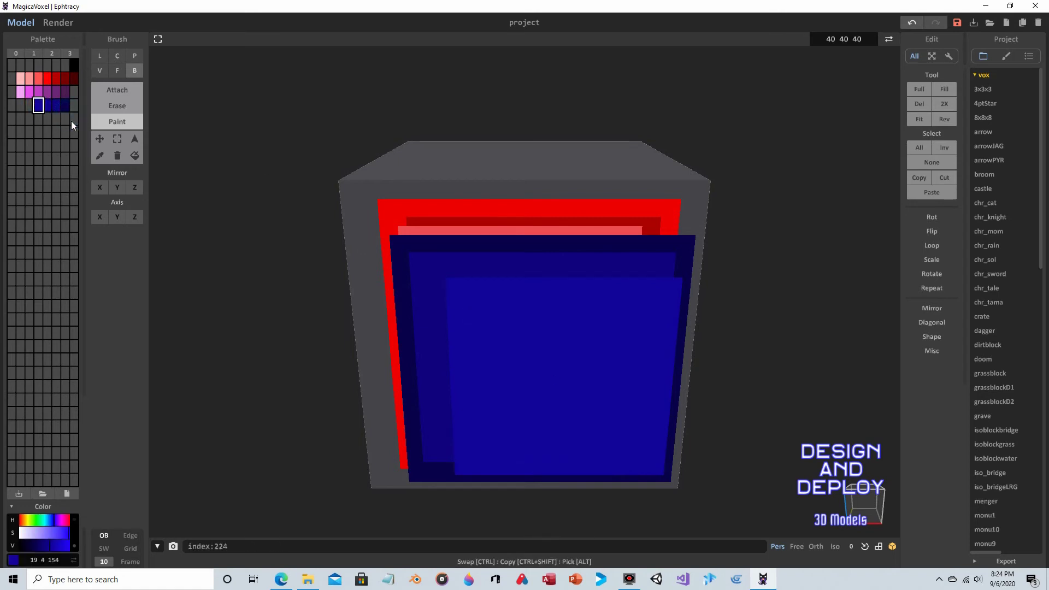
{"action": "left_click_drag", "start_coordinate": [60, 545], "coordinate": [66, 545]}
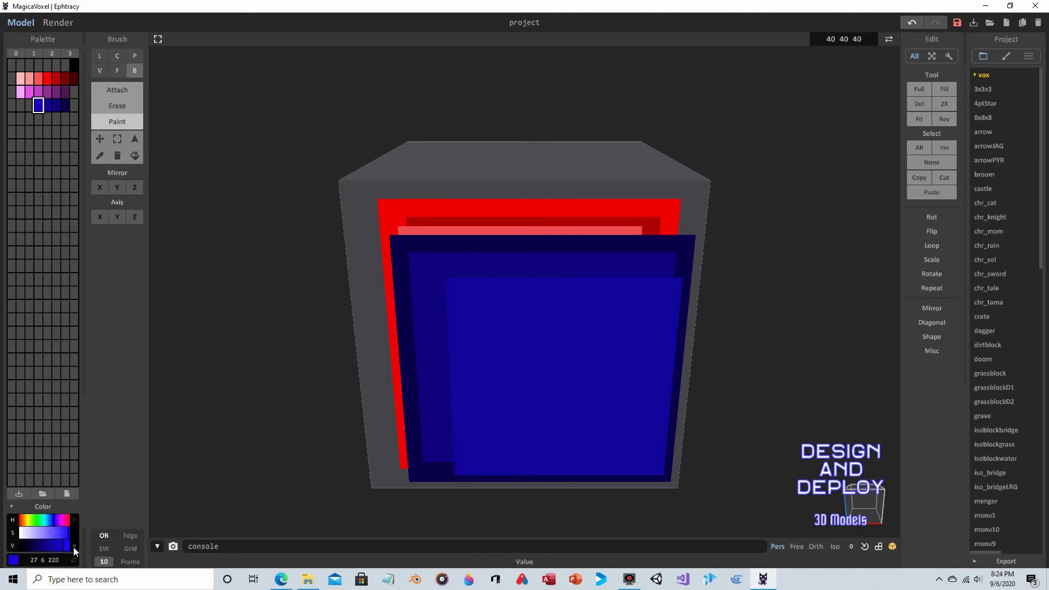
{"action": "mouse_move", "coordinate": [430, 289]}
{"action": "left_mouse_down"}
{"action": "mouse_move", "coordinate": [612, 446]}
{"action": "mouse_move", "coordinate": [652, 467]}
{"action": "left_mouse_up"}
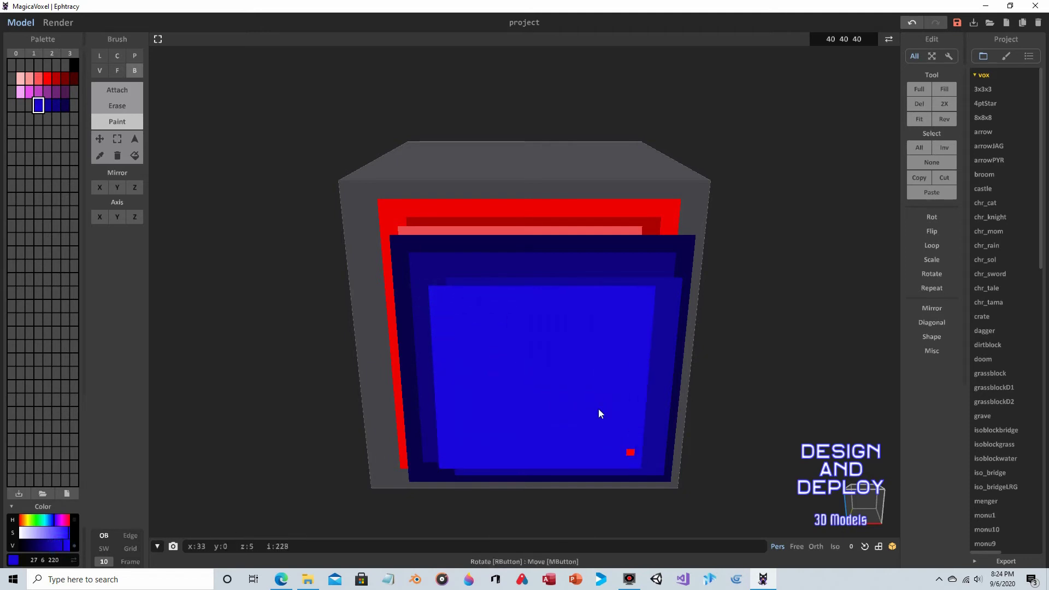
- Copy the RGB 27 6 220 blue into the next blank cell, brightened to RGB 27 6 255, and paint a box inside the previous one
{"action": "right_click", "coordinate": [41, 105]}
{"action": "left_click", "coordinate": [48, 110]}
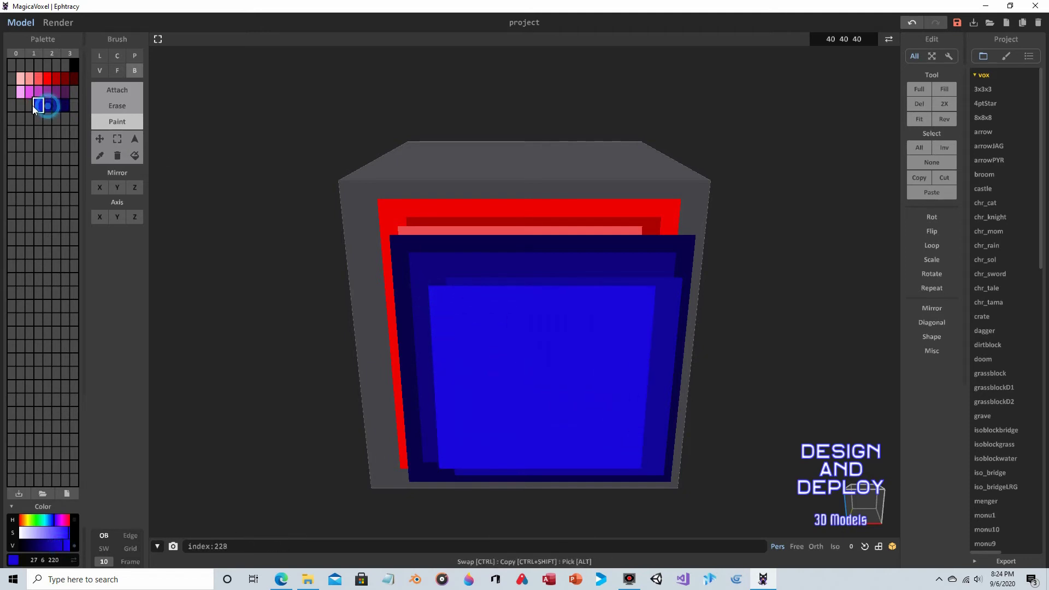
{"action": "left_click", "coordinate": [29, 105]}
{"action": "right_click", "coordinate": [29, 105]}
{"action": "left_click", "coordinate": [57, 111]}
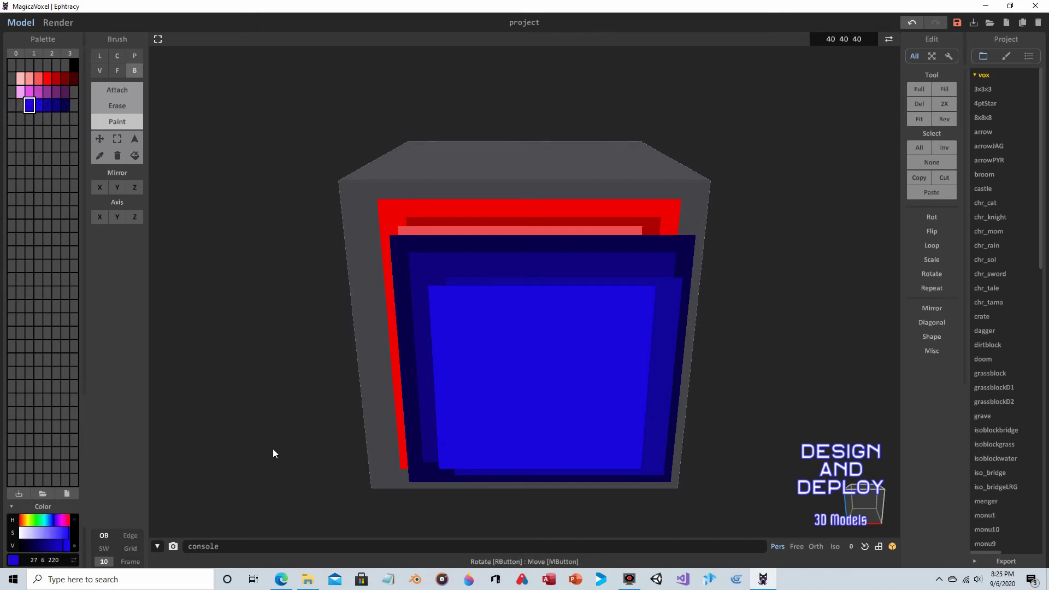
{"action": "left_click", "coordinate": [69, 547]}
{"action": "left_click_drag", "start_coordinate": [69, 548], "coordinate": [78, 548]}
{"action": "left_click_drag", "start_coordinate": [461, 322], "coordinate": [615, 453]}
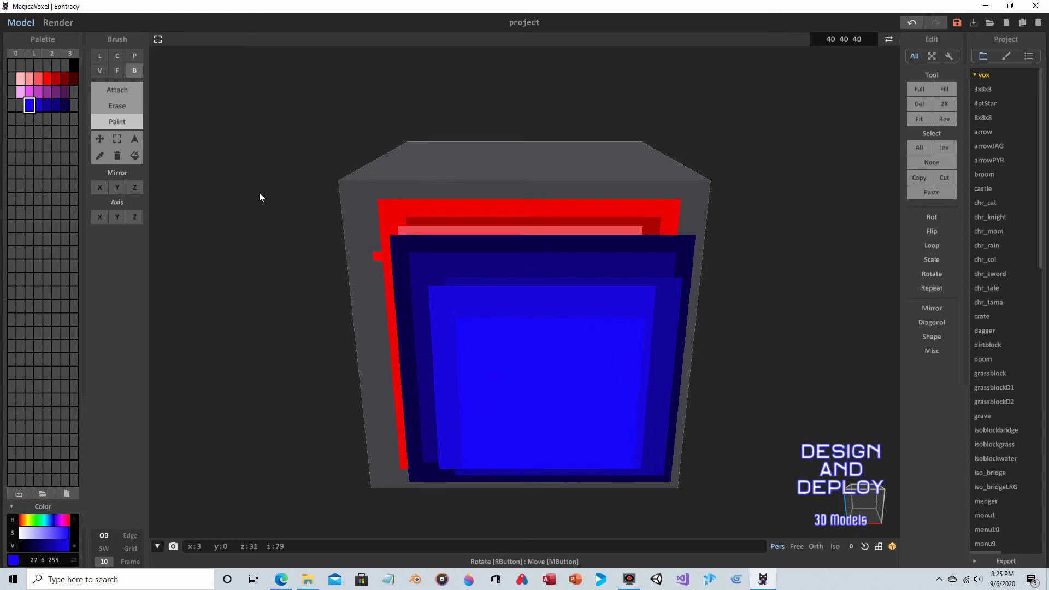
- Copy the RGB 27 6 255 blue into the next blank cell, desaturated to RGB 57 39 255, and paint a small box over the blues
{"action": "right_click", "coordinate": [31, 104]}
{"action": "left_click", "coordinate": [43, 110]}
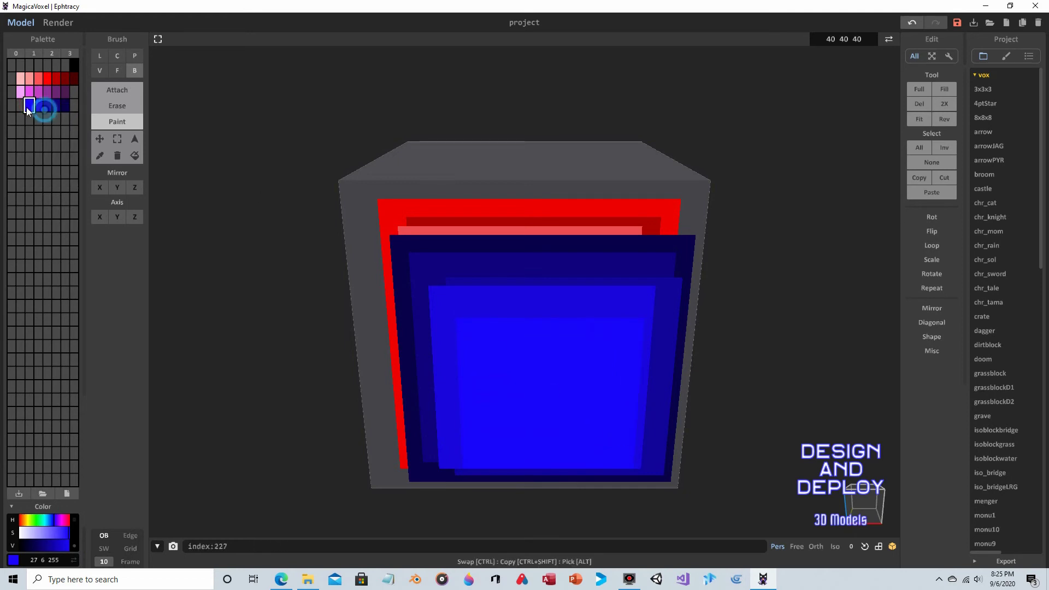
{"action": "right_click", "coordinate": [22, 104]}
{"action": "left_click", "coordinate": [50, 113]}
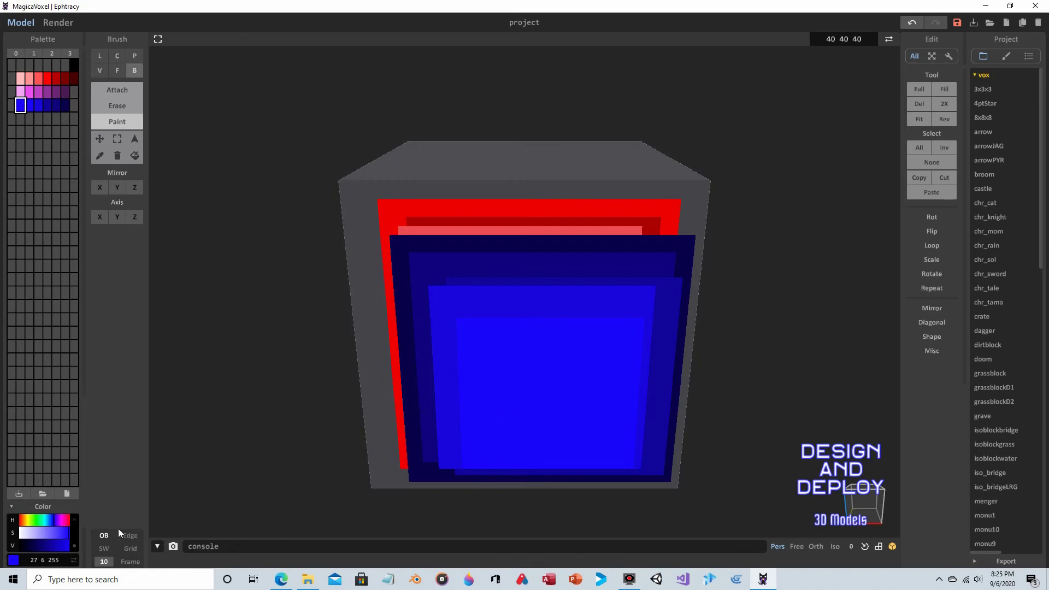
{"action": "left_click", "coordinate": [62, 529]}
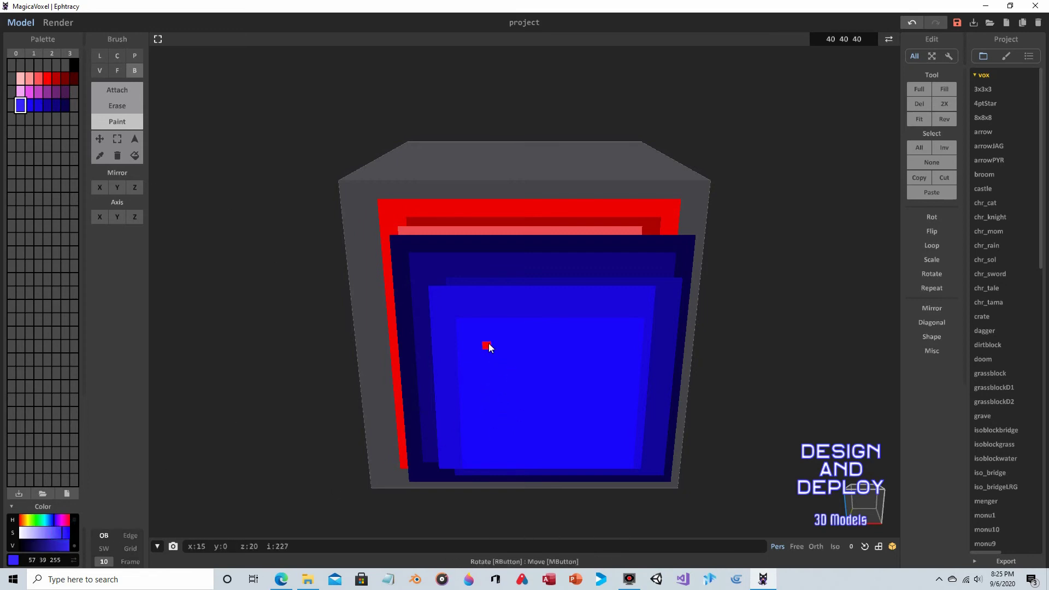
{"action": "mouse_move", "coordinate": [489, 347]}
{"action": "left_mouse_down"}
{"action": "mouse_move", "coordinate": [620, 467]}
{"action": "mouse_move", "coordinate": [654, 478]}
{"action": "left_mouse_up"}
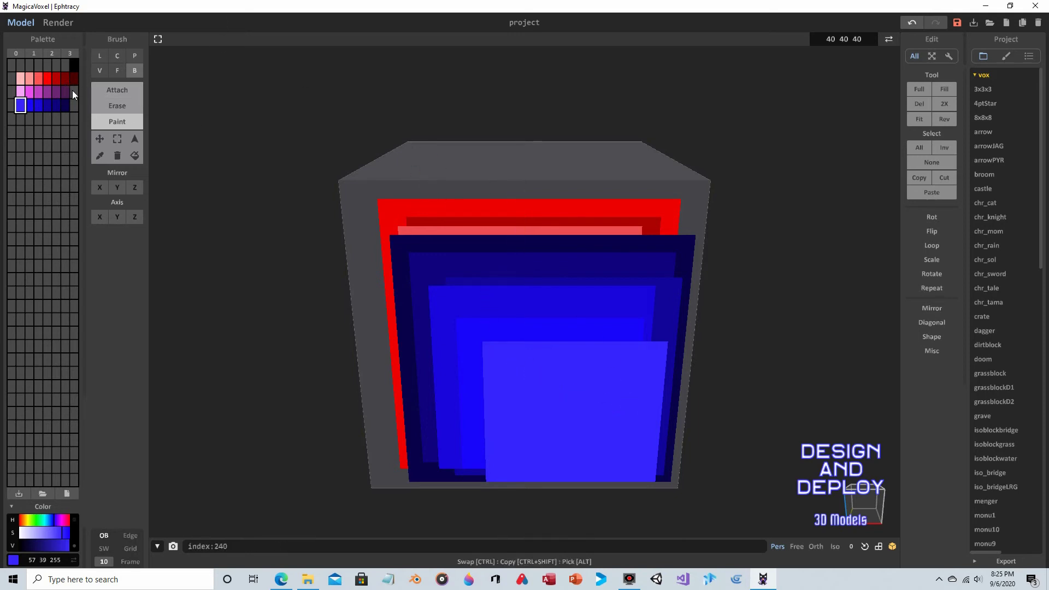
- Set the blank cell below the darkest blue to dark green, RGB 0 61 9, and paint a large box over the blues
{"action": "left_click", "coordinate": [65, 119]}
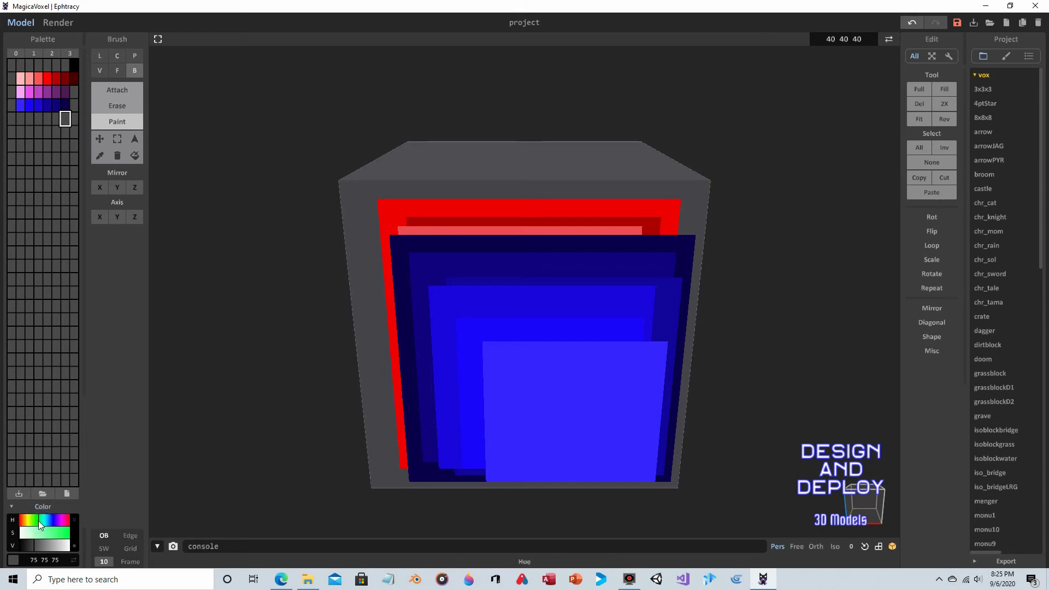
{"action": "left_click", "coordinate": [65, 533]}
{"action": "left_click", "coordinate": [69, 532]}
{"action": "left_click", "coordinate": [31, 545]}
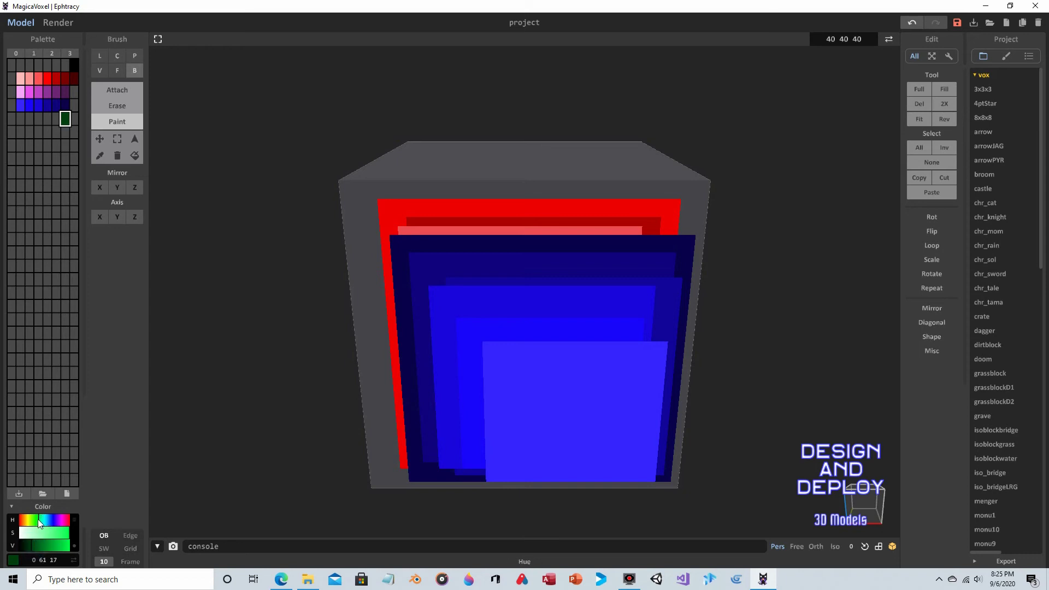
{"action": "left_click", "coordinate": [38, 519]}
{"action": "mouse_move", "coordinate": [403, 248]}
{"action": "left_mouse_down"}
{"action": "mouse_move", "coordinate": [663, 462]}
{"action": "mouse_move", "coordinate": [670, 483]}
{"action": "left_mouse_up"}
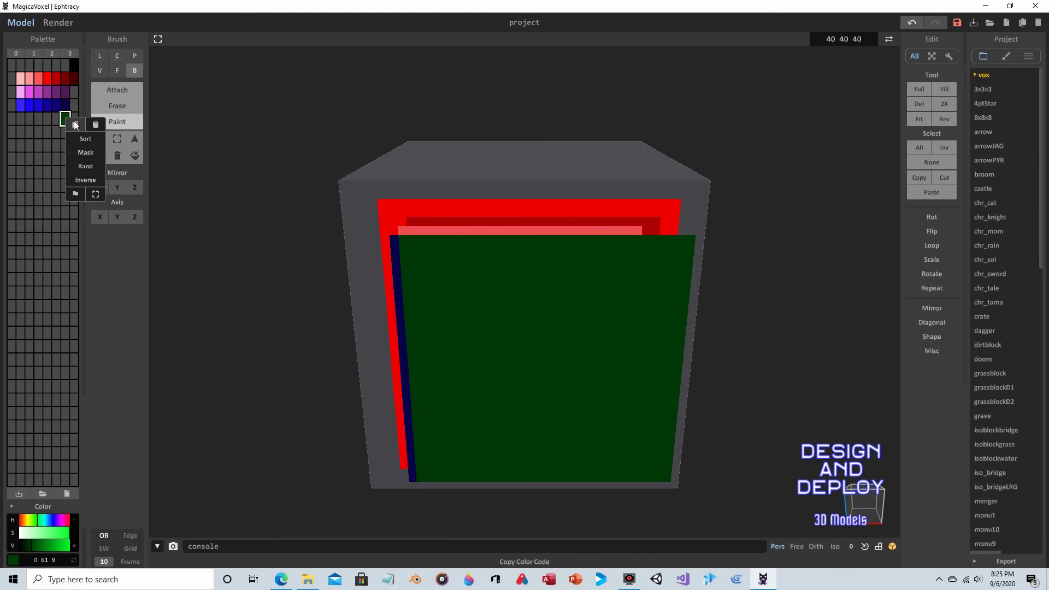
- Copy the dark green into the adjacent blank cell, brightened to RGB 0 94 12, and paint a box just inside the previous one
{"action": "left_click", "coordinate": [56, 118]}
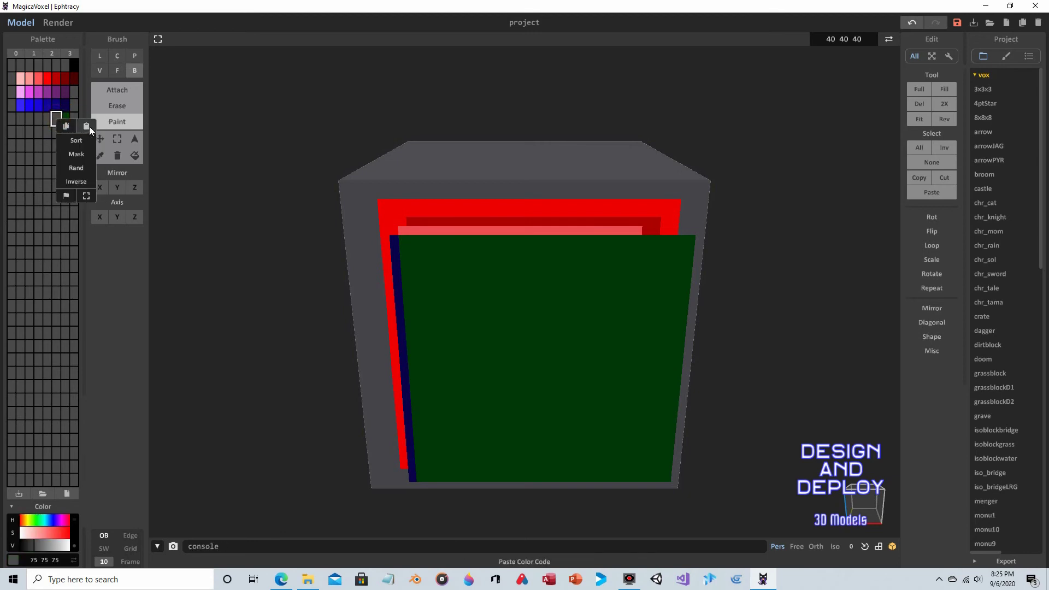
{"action": "left_click", "coordinate": [87, 126]}
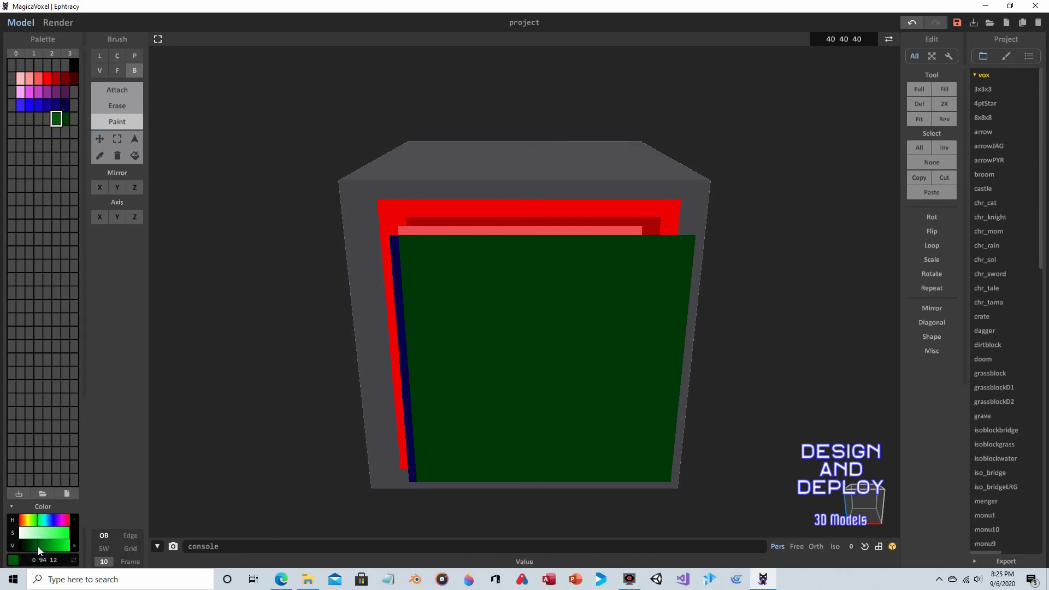
{"action": "left_click_drag", "start_coordinate": [38, 546], "coordinate": [51, 549]}
{"action": "left_click_drag", "start_coordinate": [411, 252], "coordinate": [662, 467]}
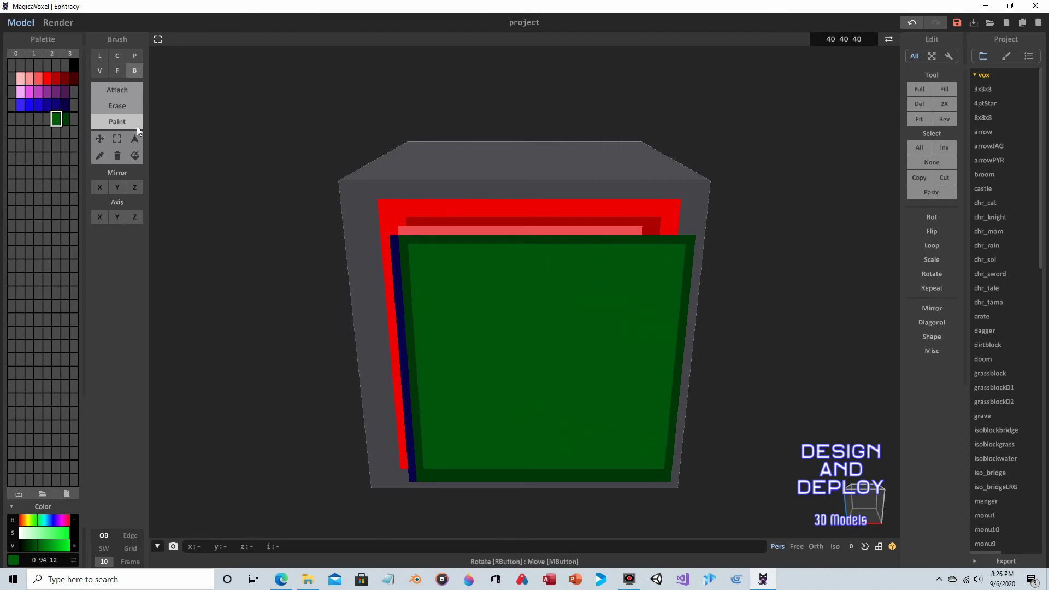
- Copy the RGB 0 94 12 green into the next blank cell, brightened to RGB 0 152 17, and paint a slightly smaller box
{"action": "right_click", "coordinate": [53, 120]}
{"action": "left_click", "coordinate": [50, 119]}
{"action": "left_click", "coordinate": [47, 117]}
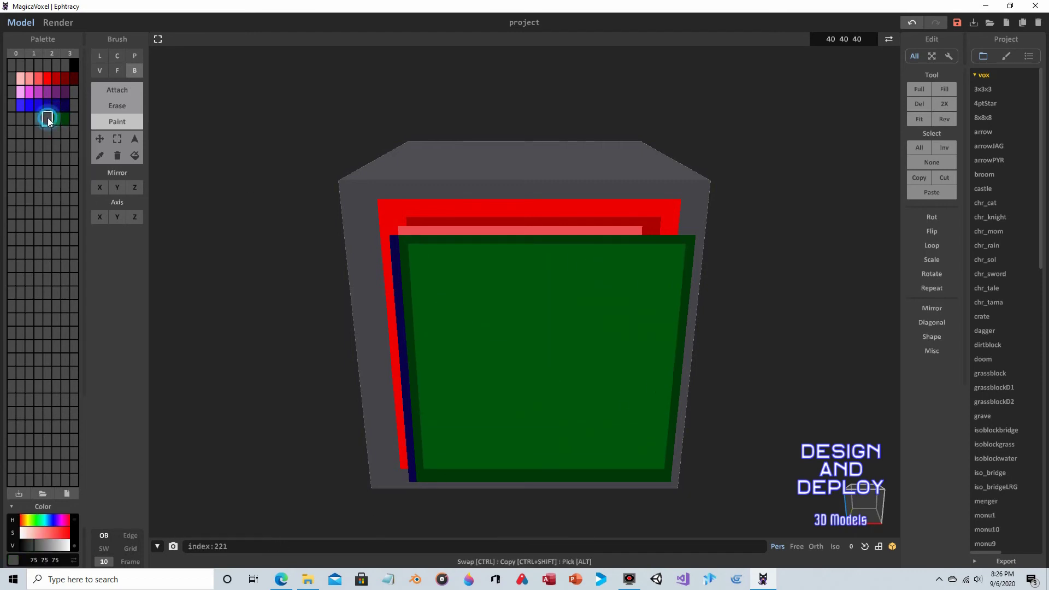
{"action": "right_click", "coordinate": [48, 116]}
{"action": "left_click", "coordinate": [68, 175]}
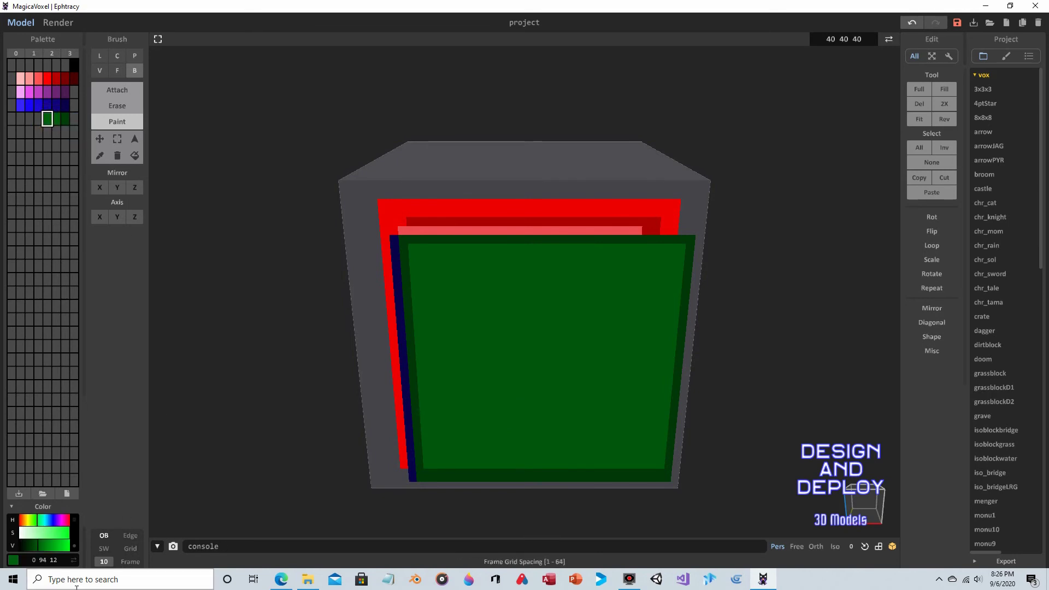
{"action": "left_click", "coordinate": [50, 546]}
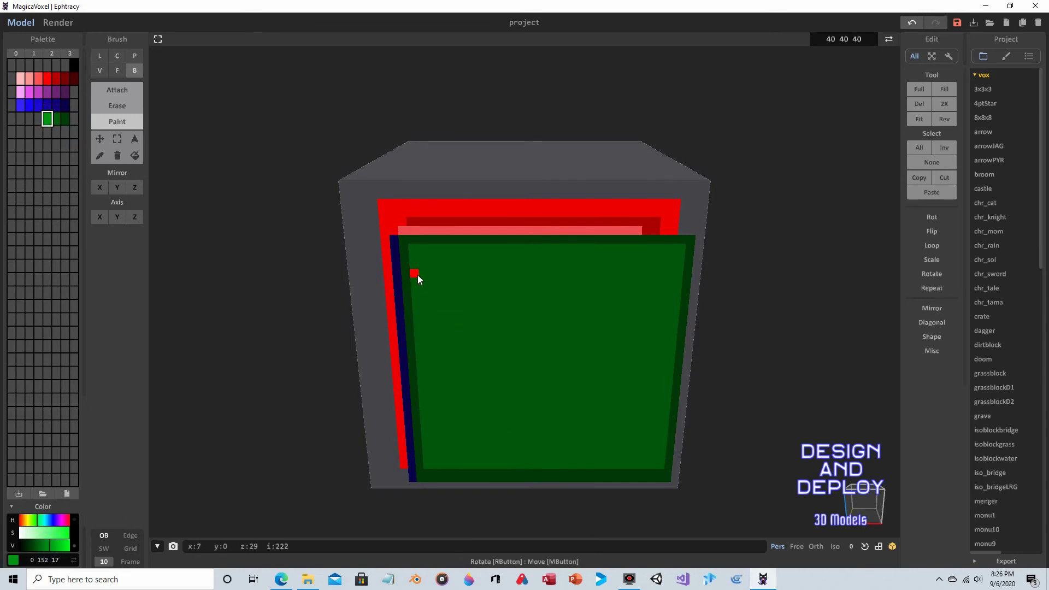
{"action": "mouse_move", "coordinate": [418, 274]}
{"action": "left_mouse_down"}
{"action": "mouse_move", "coordinate": [578, 409]}
{"action": "mouse_move", "coordinate": [672, 467]}
{"action": "left_mouse_up"}
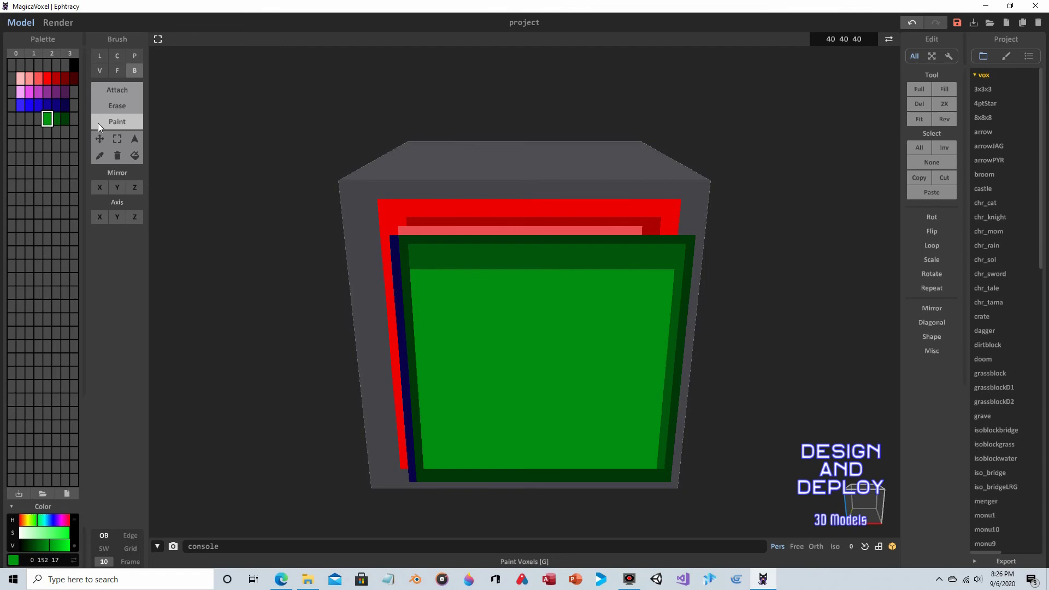
- Copy the RGB 0 152 17 green into the next blank cell, brightened to RGB 0 193 19, and paint a smaller box inside the previous one
{"action": "right_click", "coordinate": [46, 115]}
{"action": "left_click", "coordinate": [47, 117]}
{"action": "left_click", "coordinate": [38, 119]}
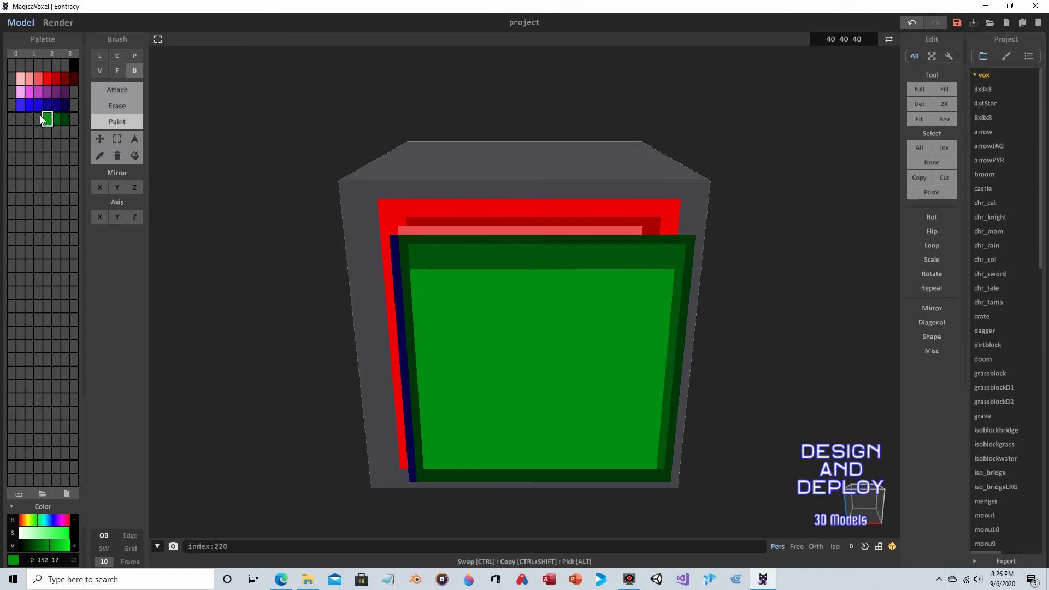
{"action": "right_click", "coordinate": [39, 118]}
{"action": "left_click", "coordinate": [68, 123]}
{"action": "mouse_move", "coordinate": [452, 310]}
{"action": "left_mouse_down"}
{"action": "mouse_move", "coordinate": [492, 333]}
{"action": "mouse_move", "coordinate": [628, 472]}
{"action": "left_mouse_up"}
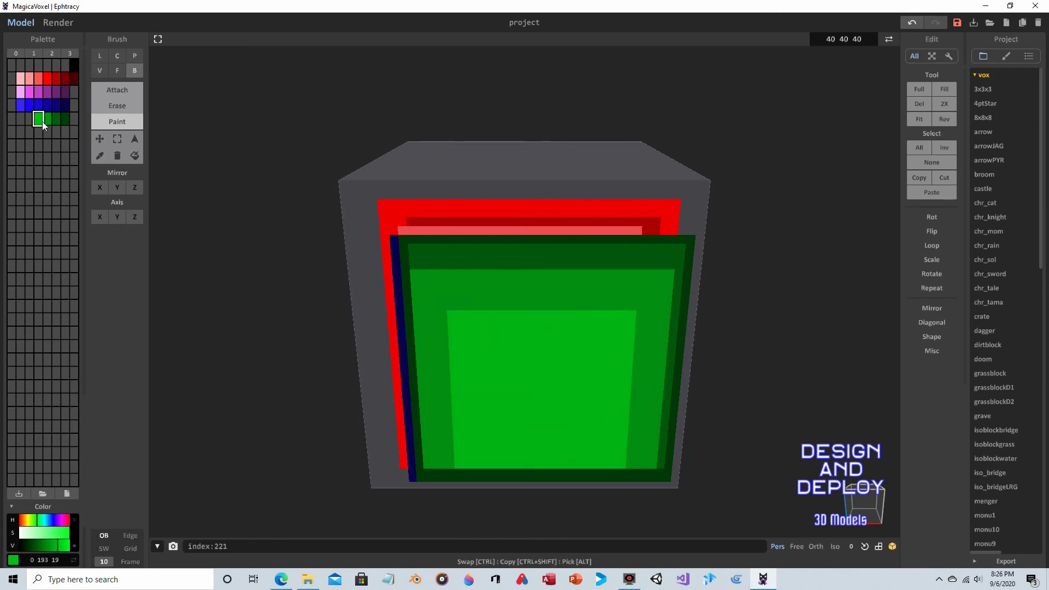
- Copy the RGB 0 193 19 green into the next blank cell, brightened to RGB 0 234 19, and paint an overlapping box
{"action": "right_click", "coordinate": [37, 117]}
{"action": "left_click", "coordinate": [35, 122]}
{"action": "right_click", "coordinate": [30, 118]}
{"action": "left_click", "coordinate": [61, 121]}
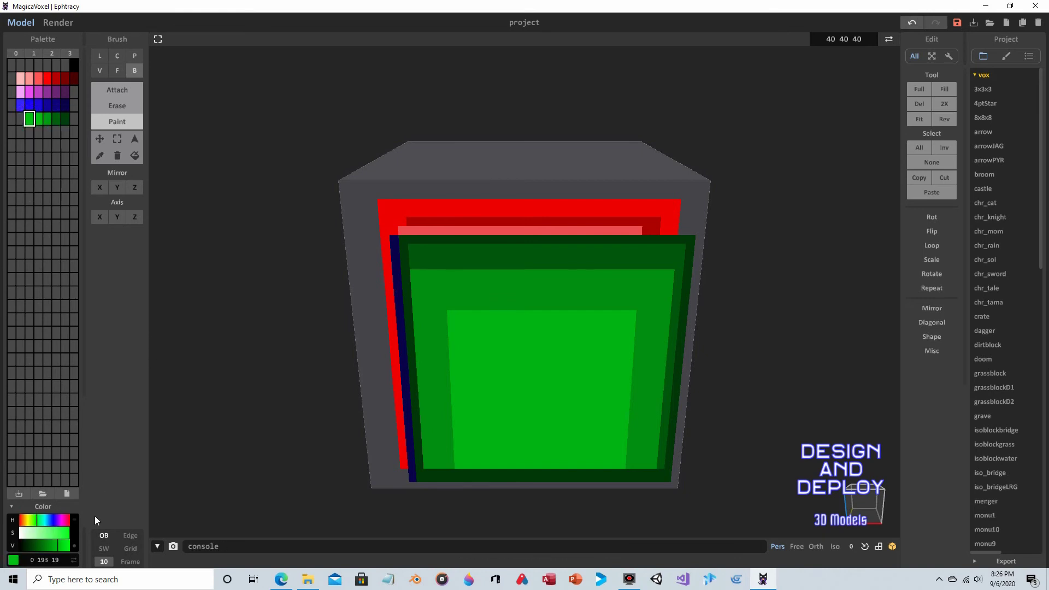
{"action": "left_click", "coordinate": [66, 545]}
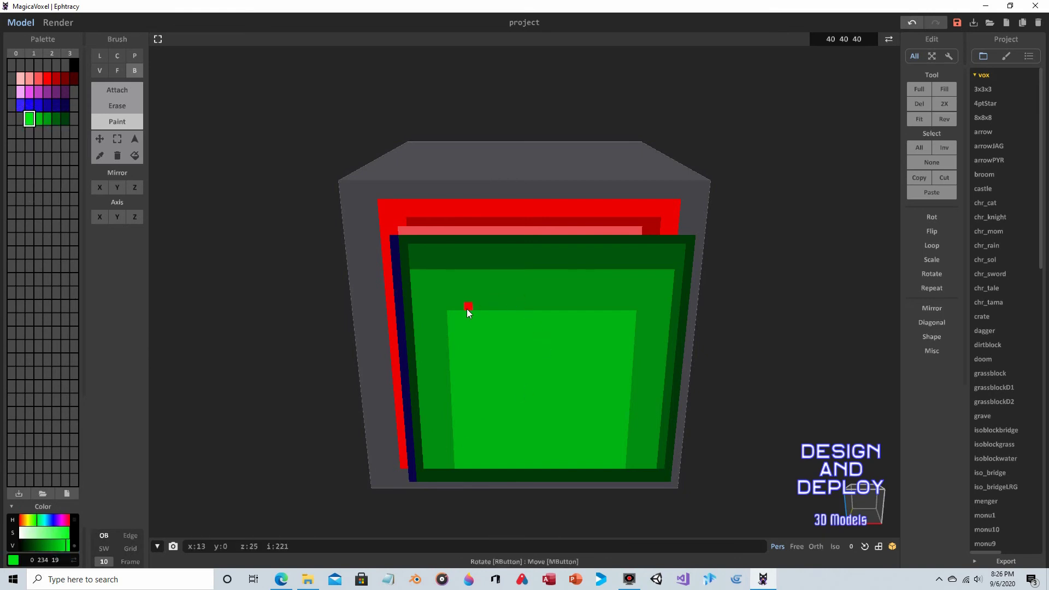
{"action": "left_click_drag", "start_coordinate": [468, 313], "coordinate": [645, 461]}
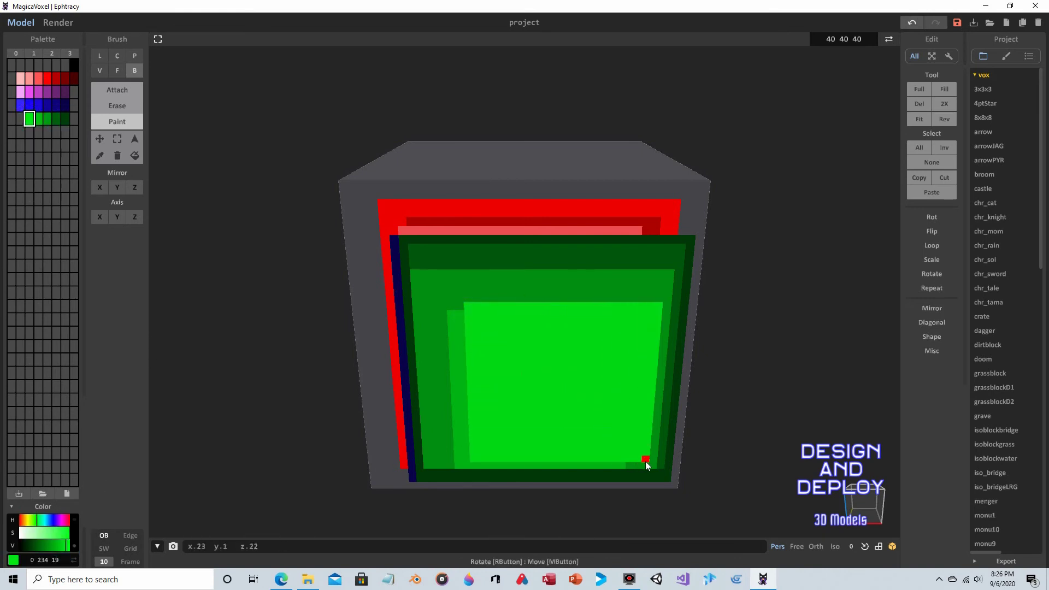
- Copy the RGB 0 234 19 green into the next blank cell, lightened to RGB 20 255 36, and paint a smaller box over the previous one
{"action": "right_click", "coordinate": [31, 115]}
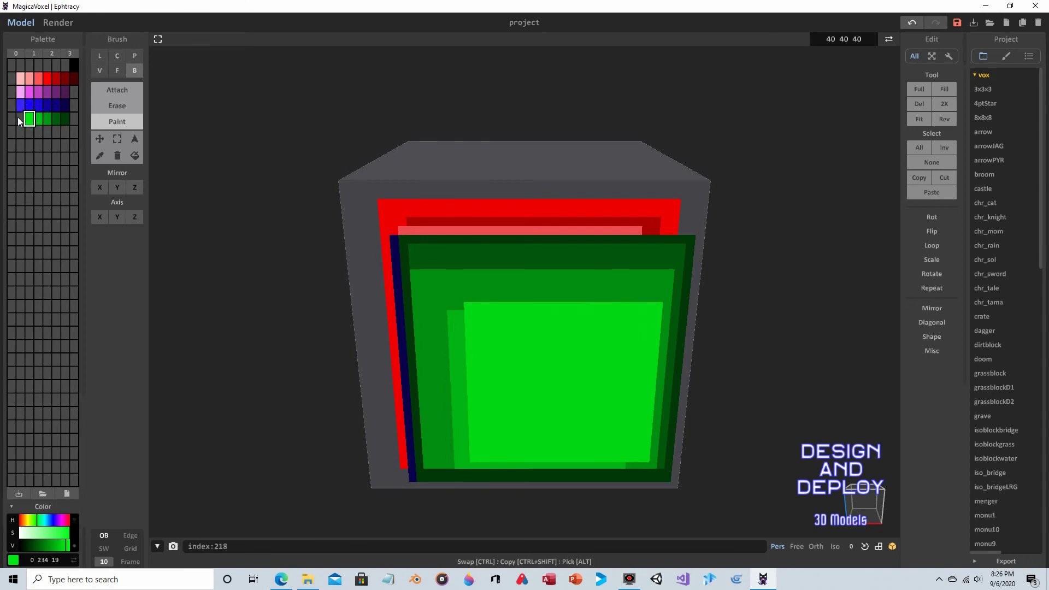
{"action": "right_click", "coordinate": [17, 117]}
{"action": "left_click", "coordinate": [42, 125]}
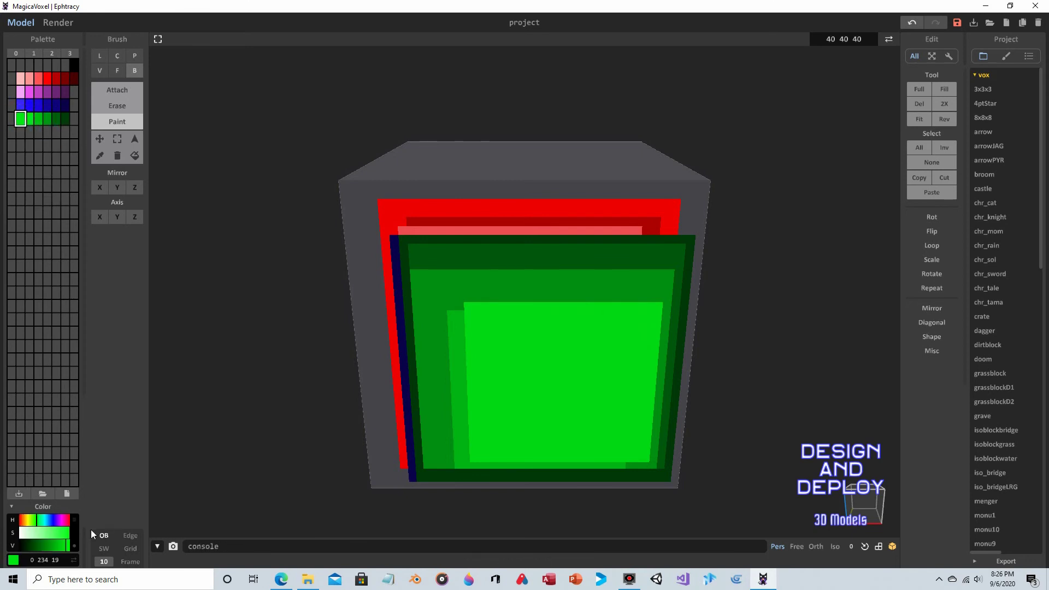
{"action": "left_click_drag", "start_coordinate": [67, 544], "coordinate": [70, 543]}
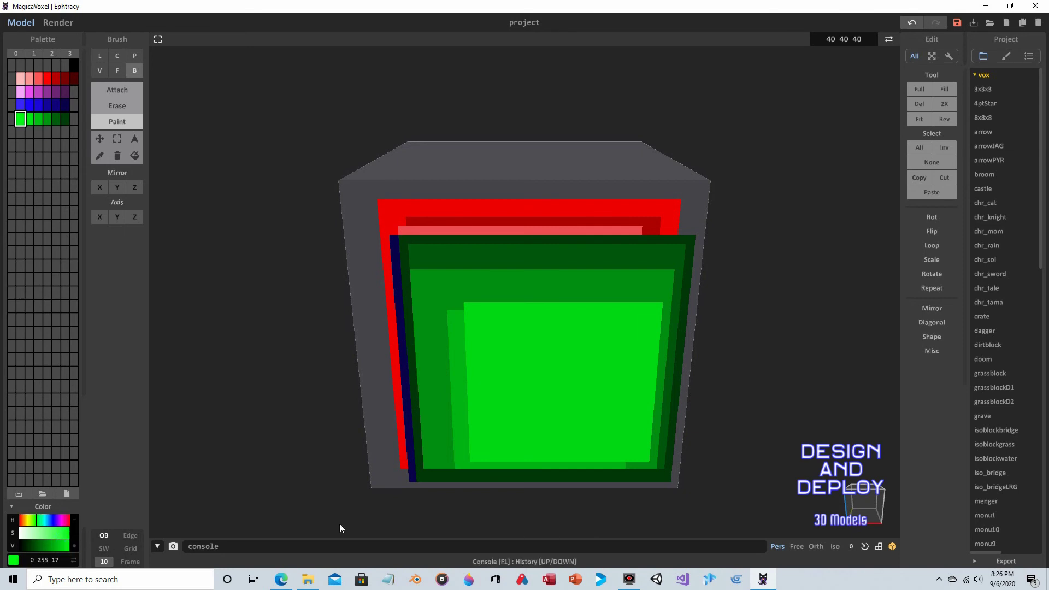
{"action": "left_click_drag", "start_coordinate": [485, 340], "coordinate": [635, 468]}
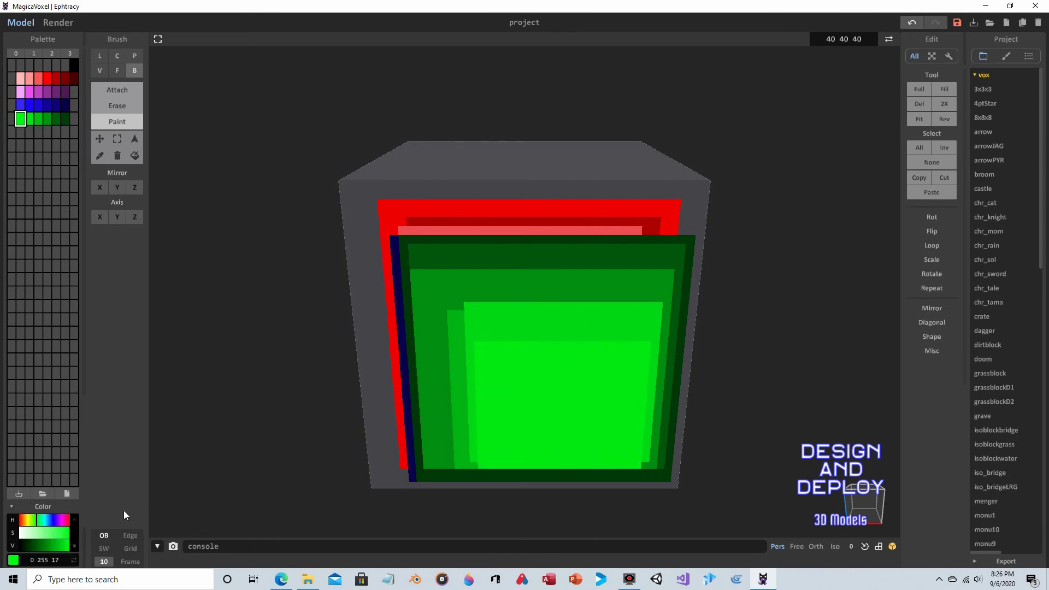
{"action": "left_click", "coordinate": [66, 532]}
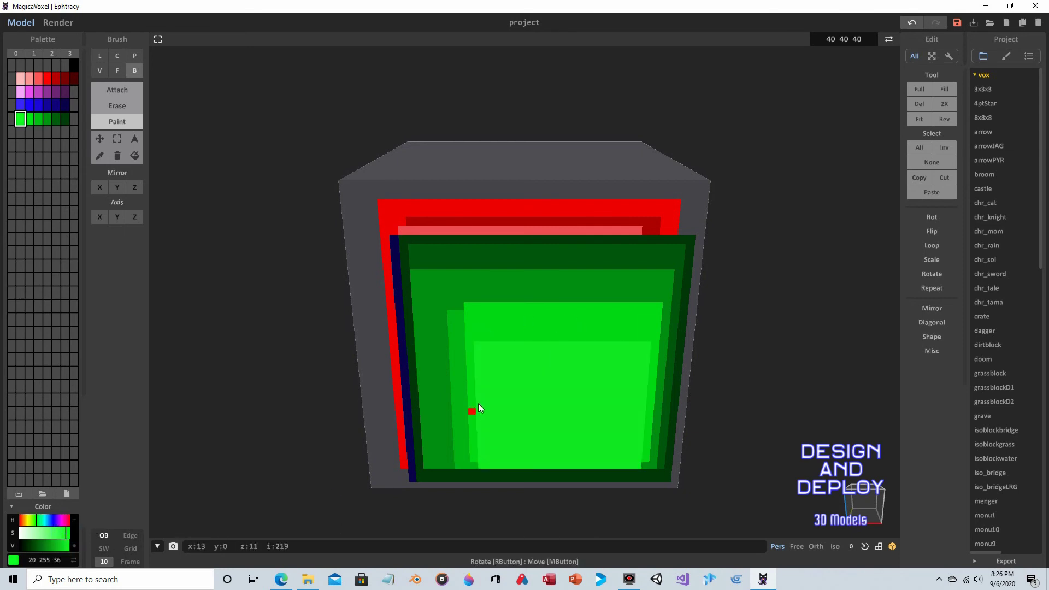
{"action": "left_click", "coordinate": [642, 463]}
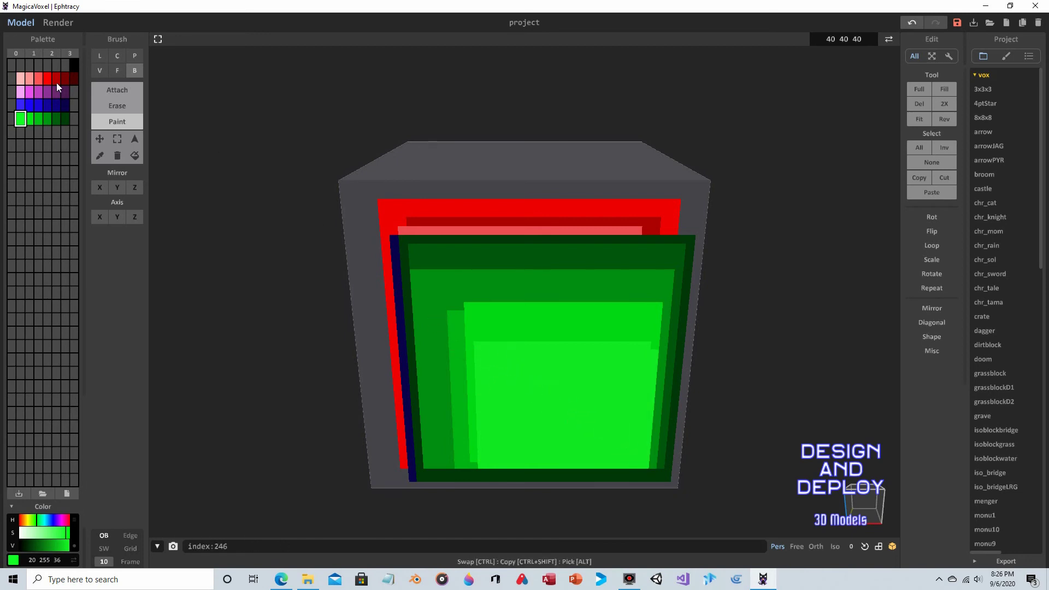
- Save the finished palette as a PNG named ourTestPalette in the palette folder
{"action": "left_click", "coordinate": [67, 134]}
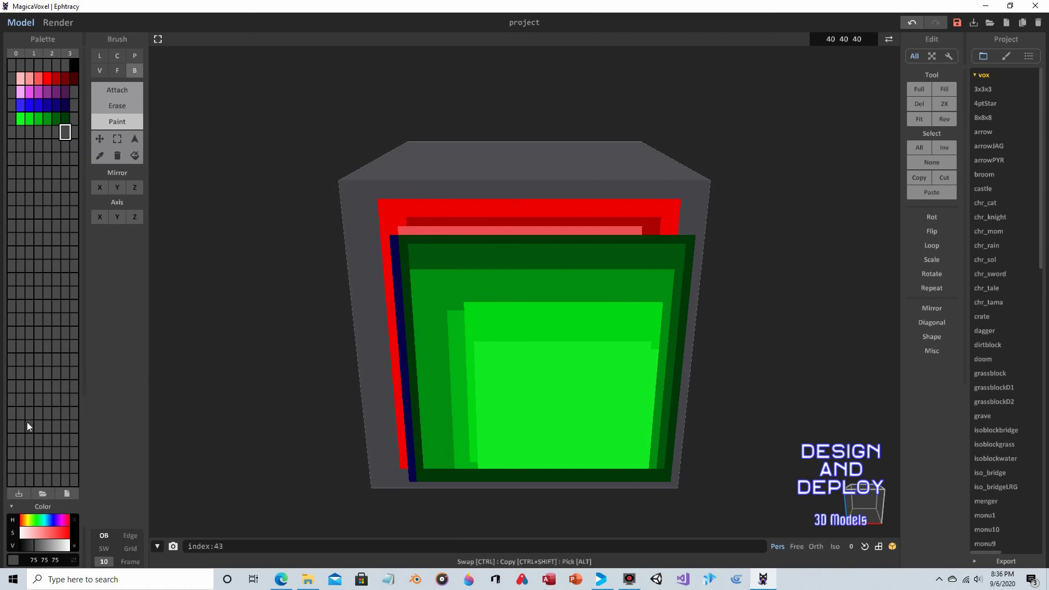
{"action": "left_click", "coordinate": [18, 494]}
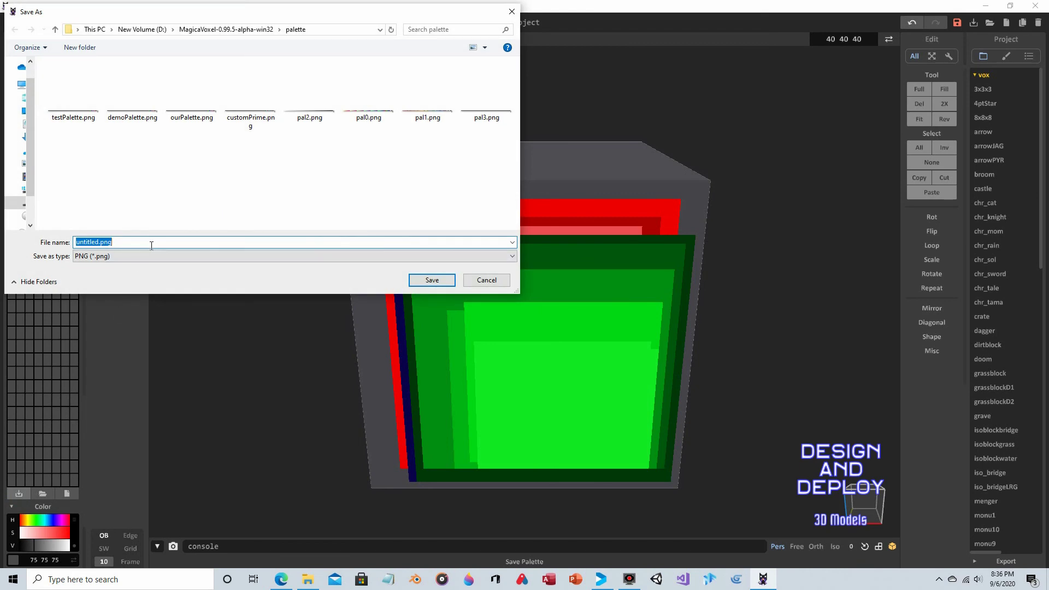
{"action": "type", "text": "ourT"}
{"action": "type", "text": "est"}
{"action": "type", "text": "Pall"}
{"action": "type", "text": "te"}
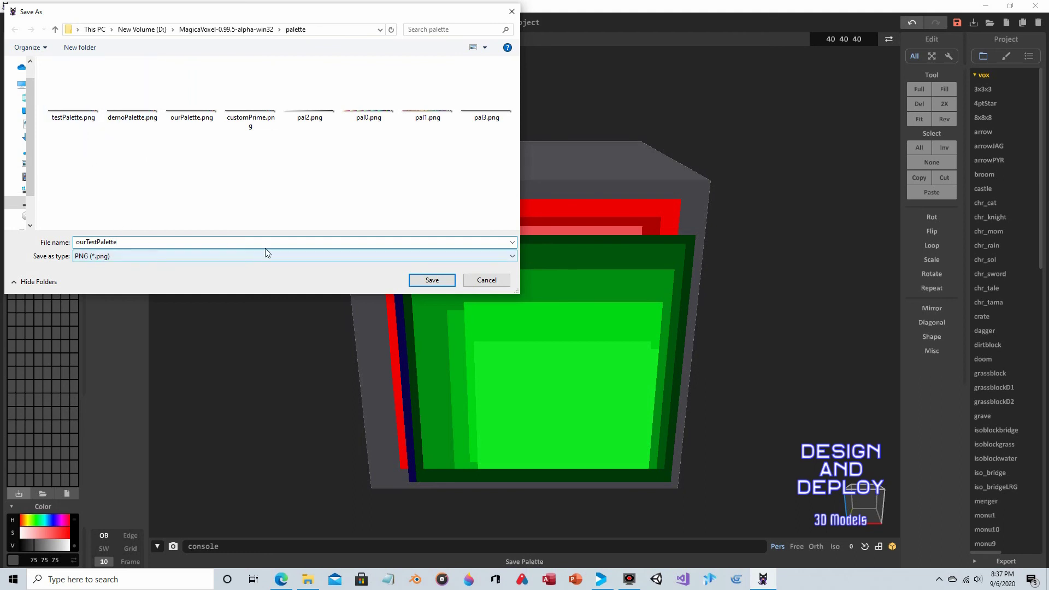
{"action": "left_click", "coordinate": [431, 280]}
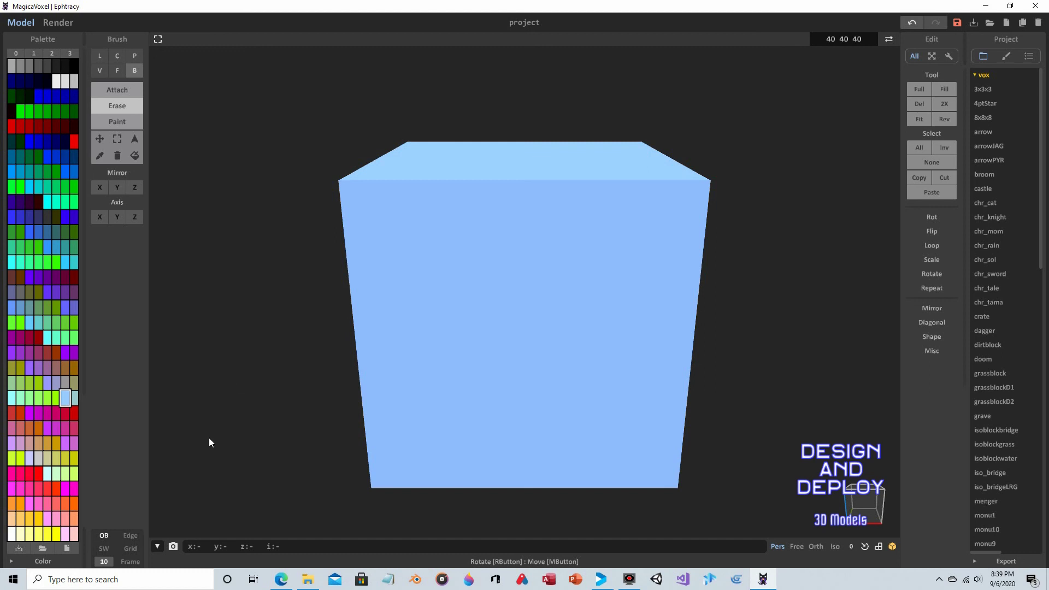
- Load the saved ourTestPalette.png palette in place of the current multicolored palette
{"action": "left_click", "coordinate": [43, 549]}
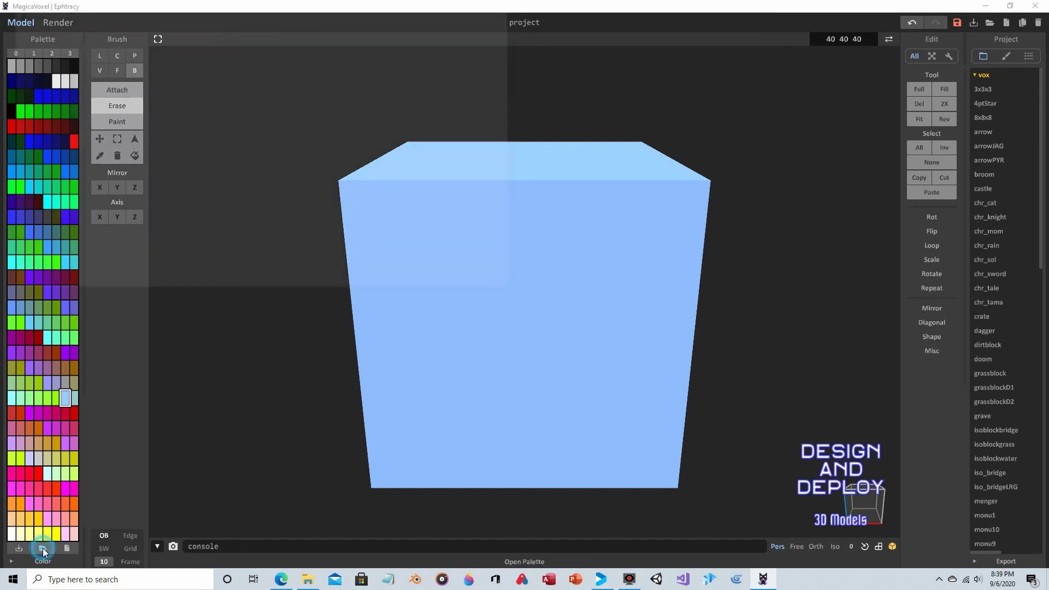
{"action": "left_click", "coordinate": [85, 114]}
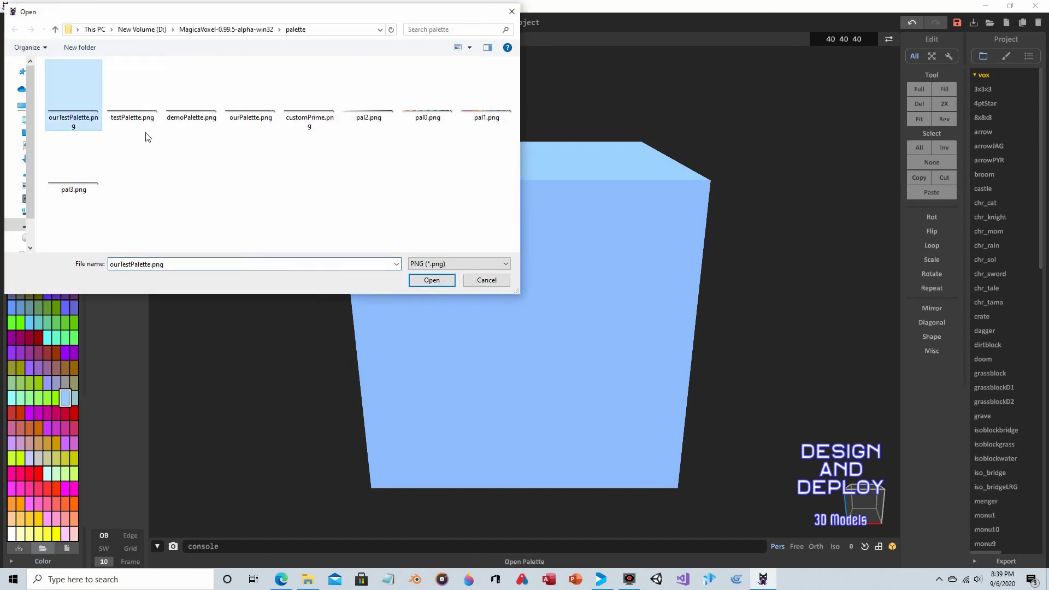
{"action": "left_click", "coordinate": [431, 280]}
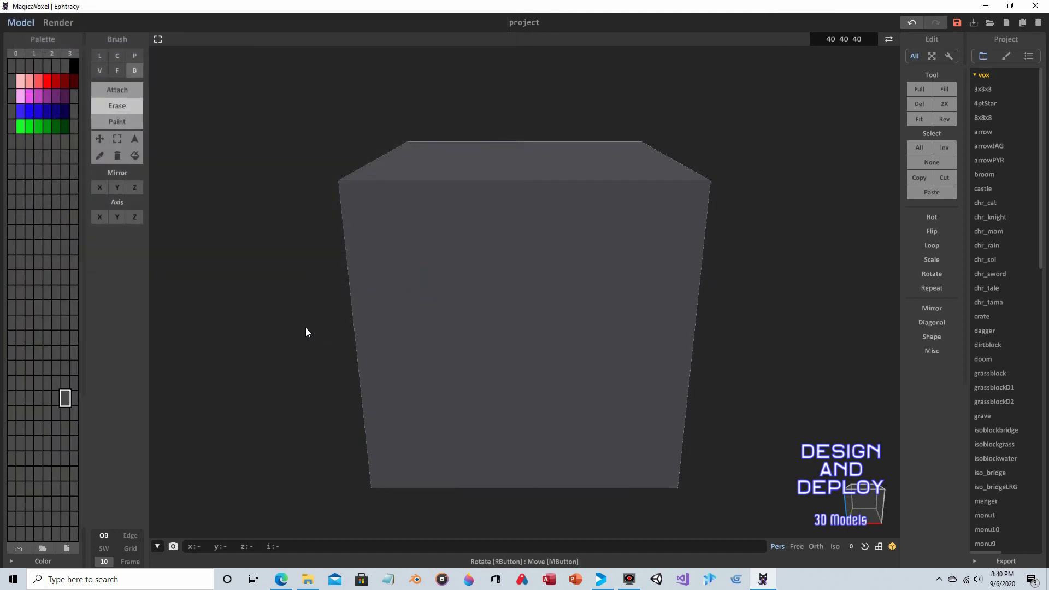